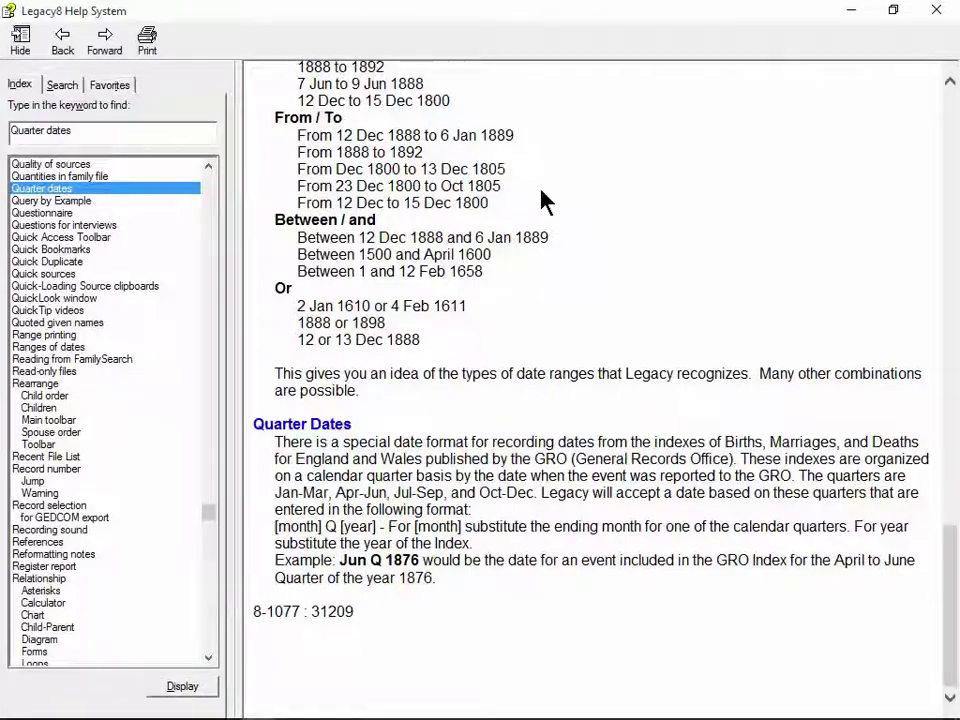
# Step: Examine the available program languages, highlighting English - United Kingdom, Deutsch, Svenska and Nederlands, and leave the language selection without applying one
pyautogui.click(935, 14)
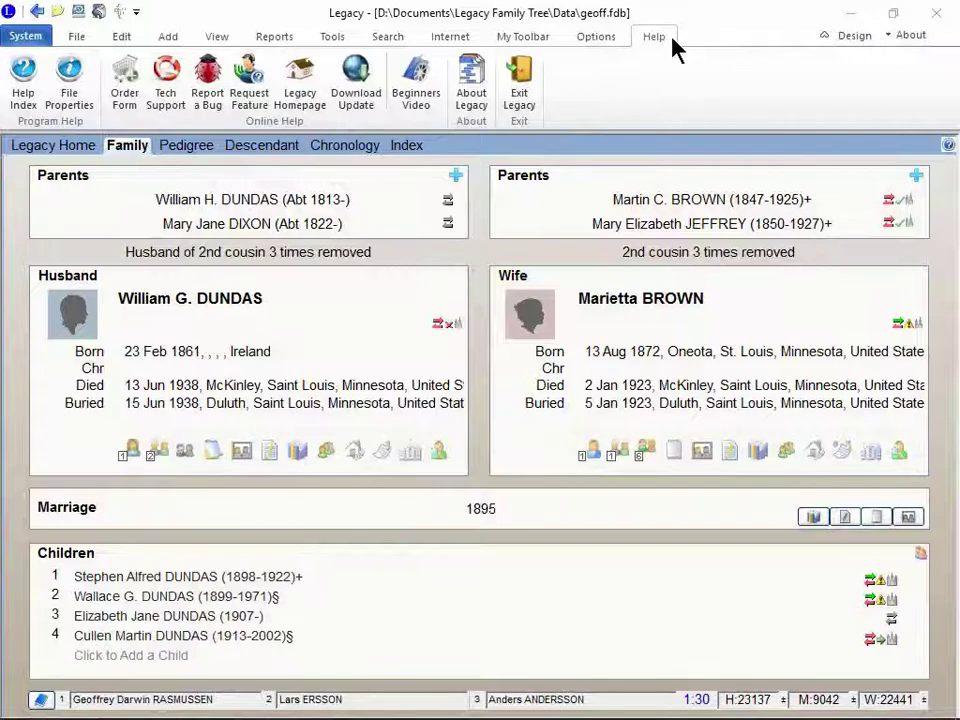
pyautogui.click(612, 42)
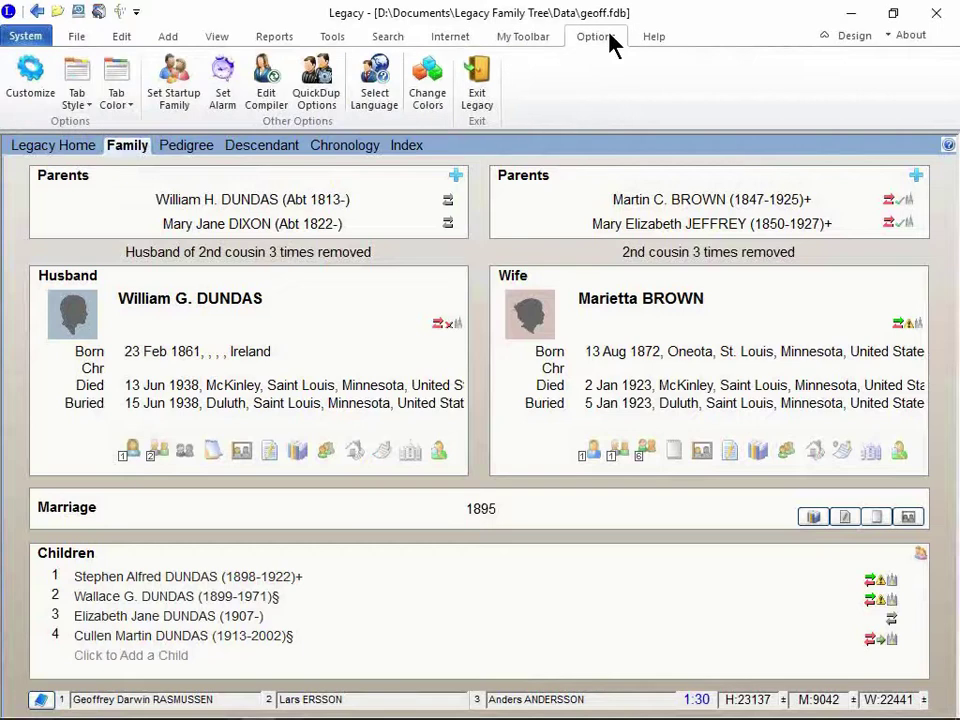
pyautogui.click(376, 95)
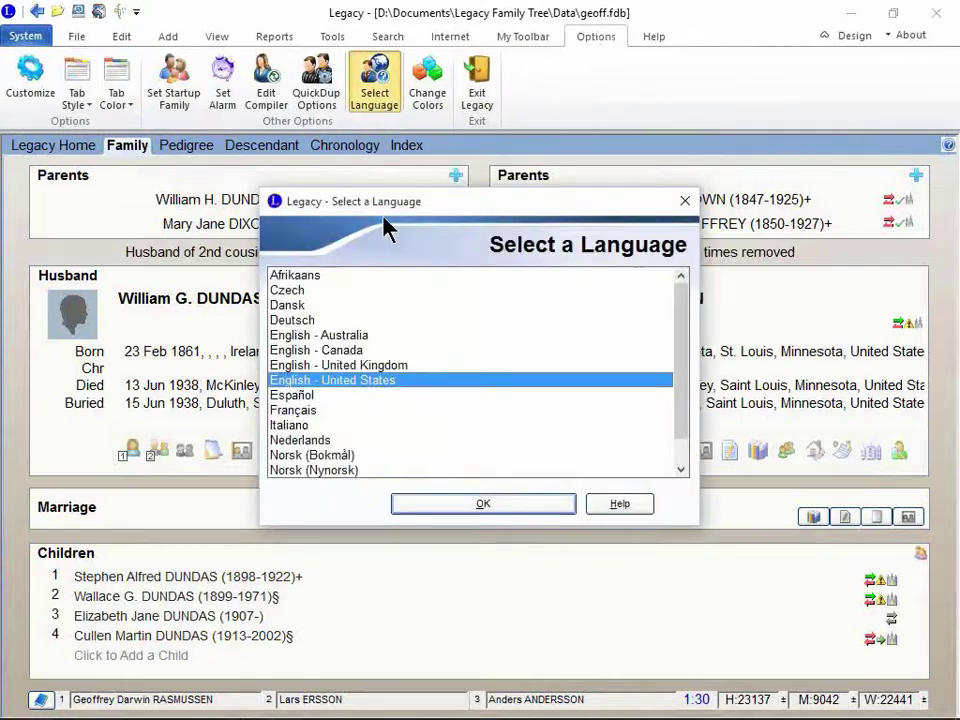
pyautogui.click(350, 365)
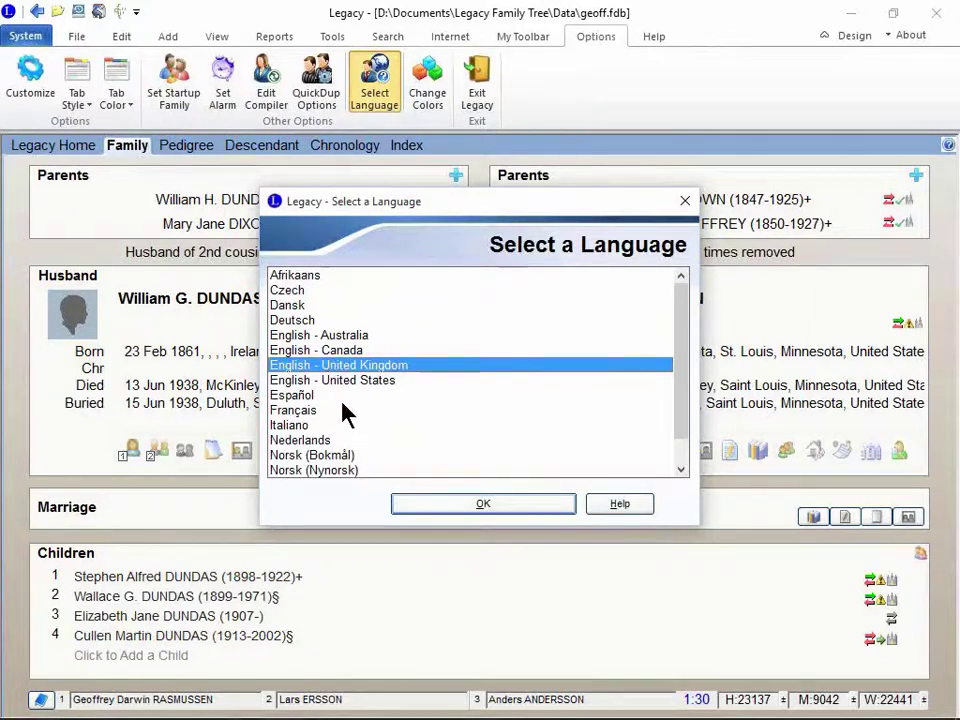
pyautogui.click(437, 320)
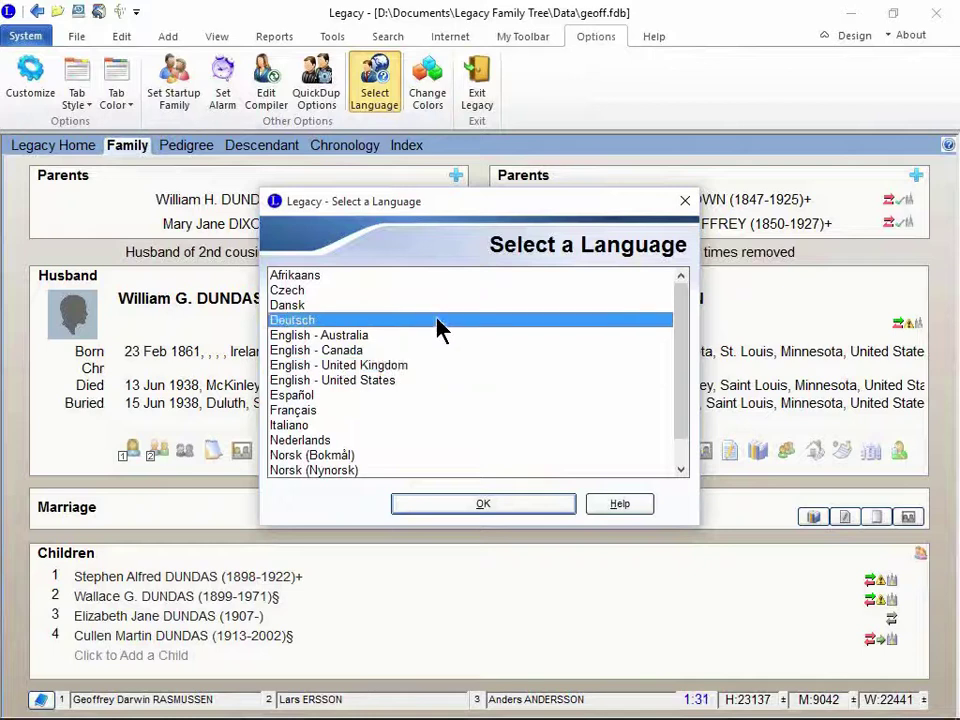
pyautogui.scroll(-1, 690, 400)
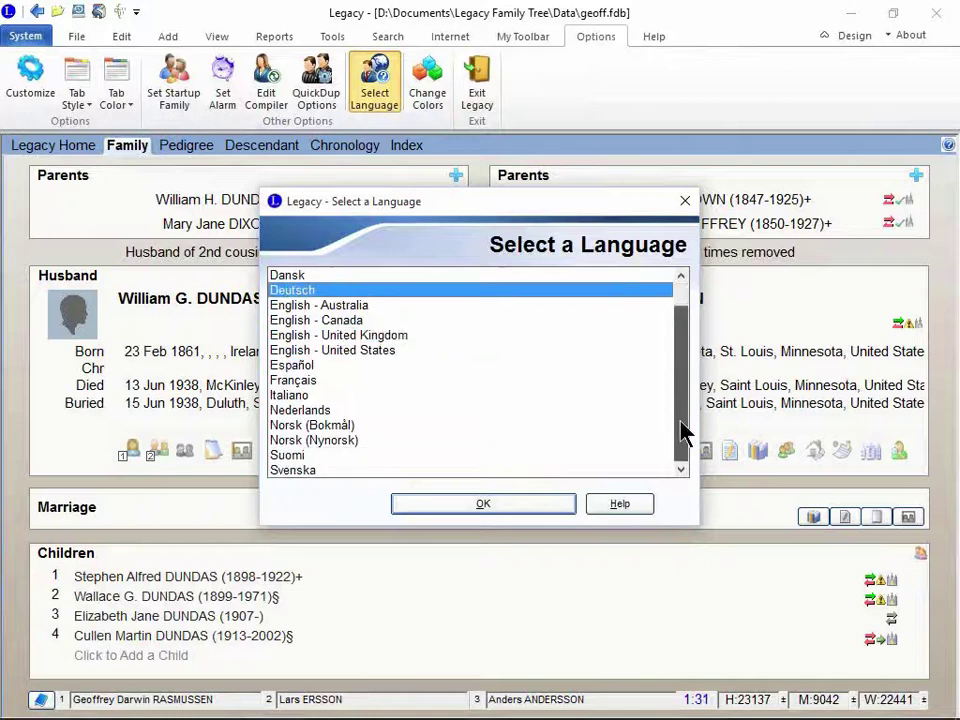
pyautogui.click(337, 472)
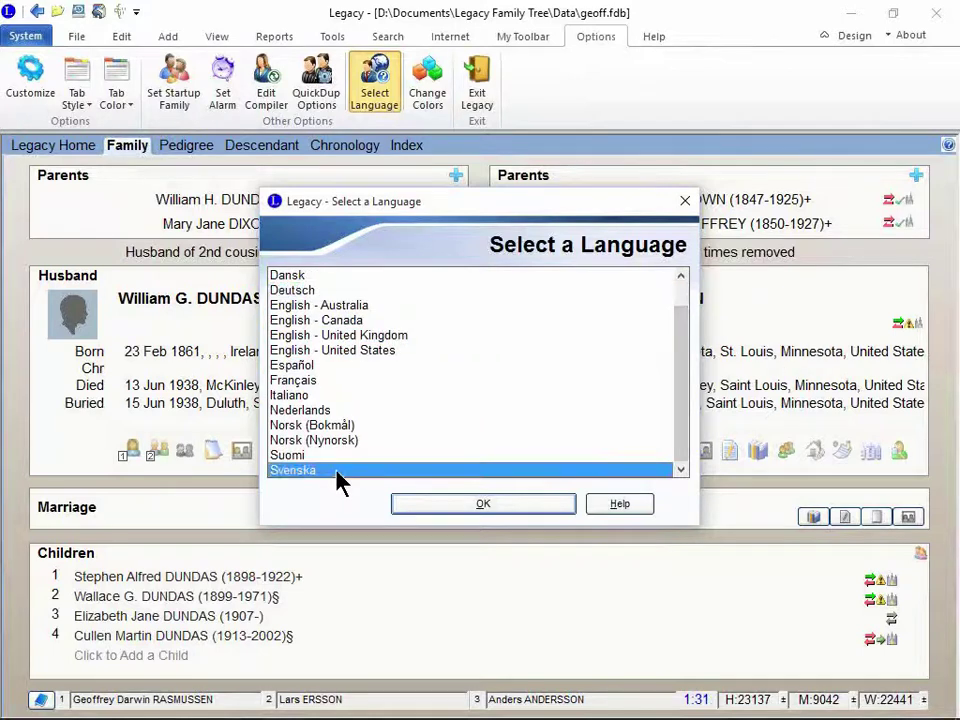
pyautogui.click(339, 410)
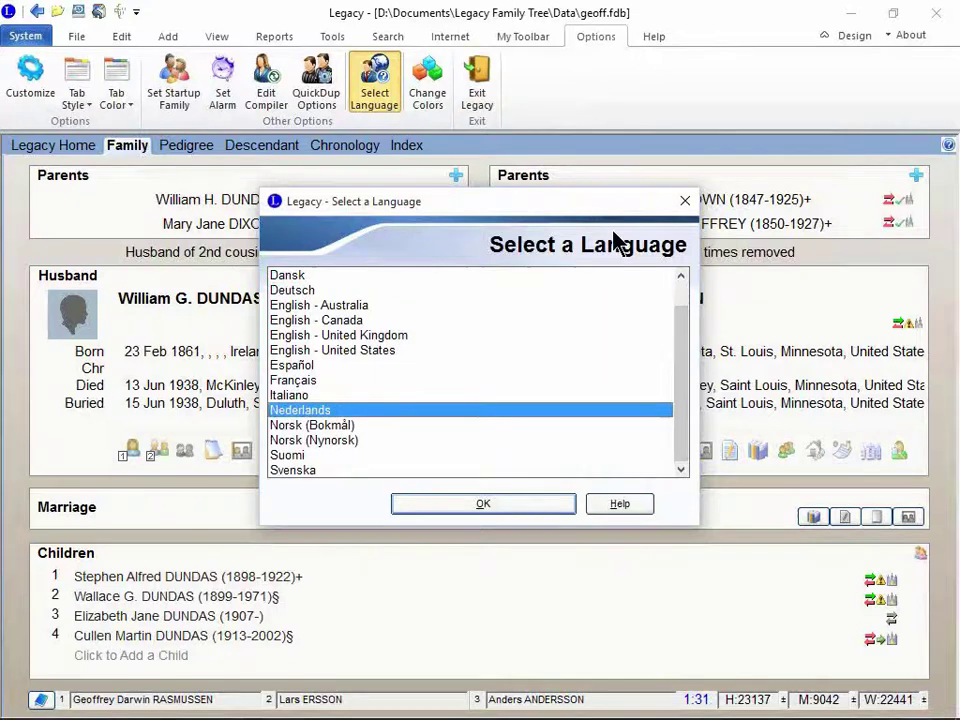
pyautogui.click(684, 204)
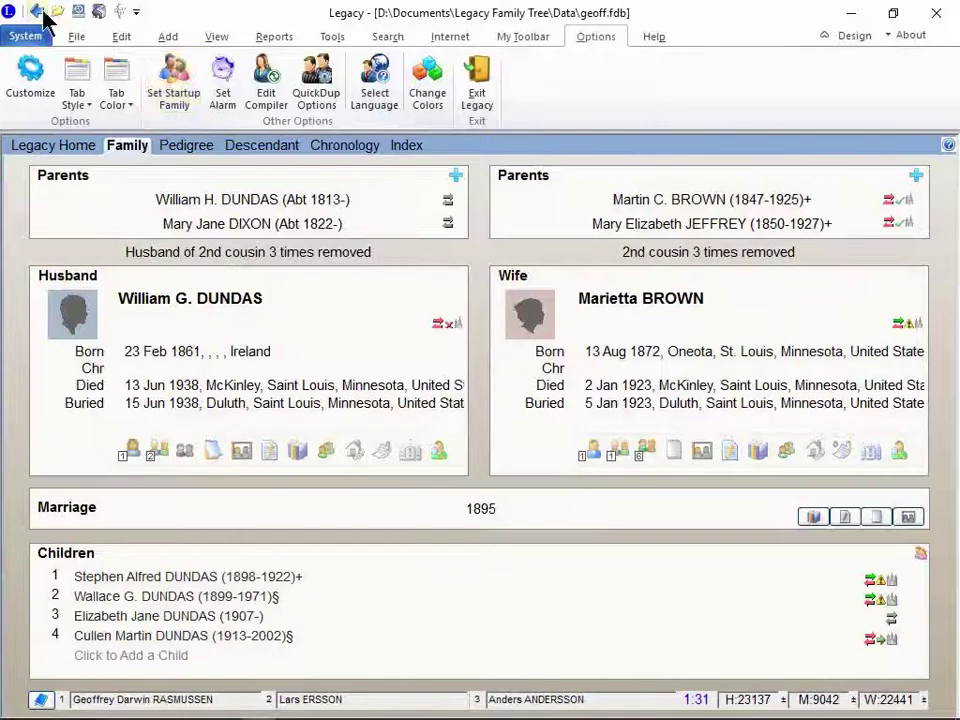
# Step: Open the Sample.fdb family file and open the wife's individual information for editing
pyautogui.click(20, 38)
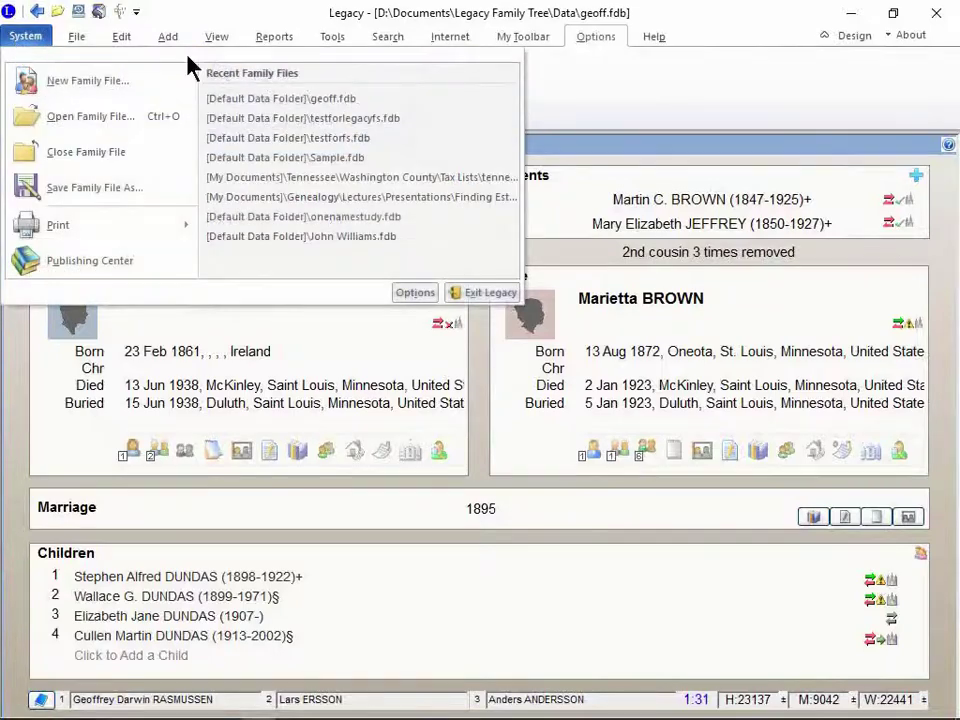
pyautogui.click(275, 158)
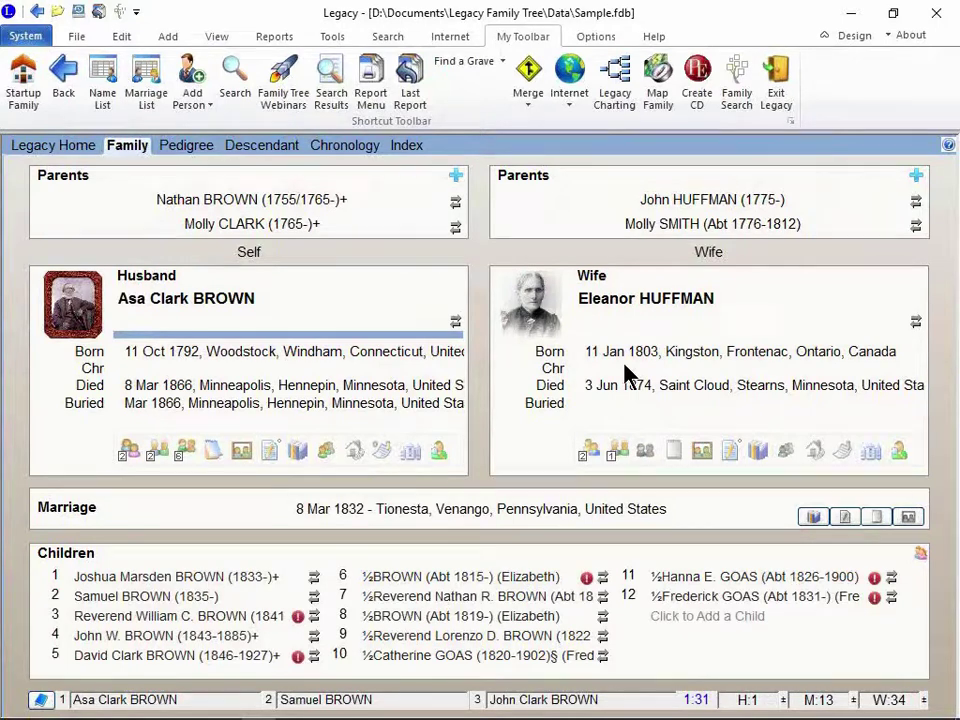
pyautogui.doubleClick(624, 370)
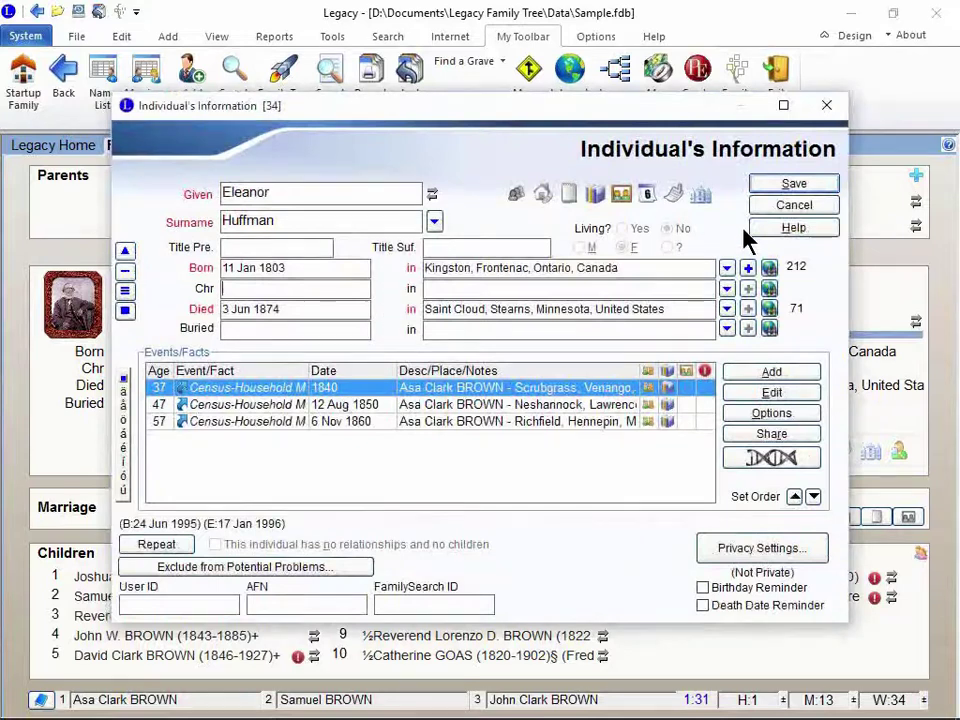
# Step: Look up the Quarter dates topic in the help index and go to its Quarter Dates section
pyautogui.click(790, 228)
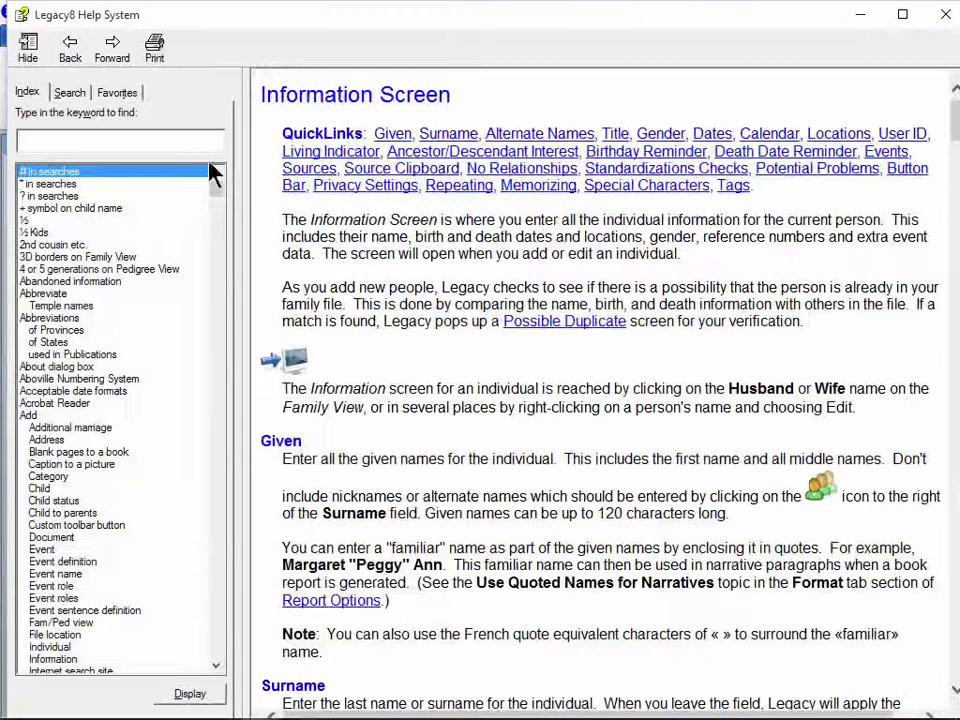
pyautogui.click(153, 141)
pyautogui.write('quar')
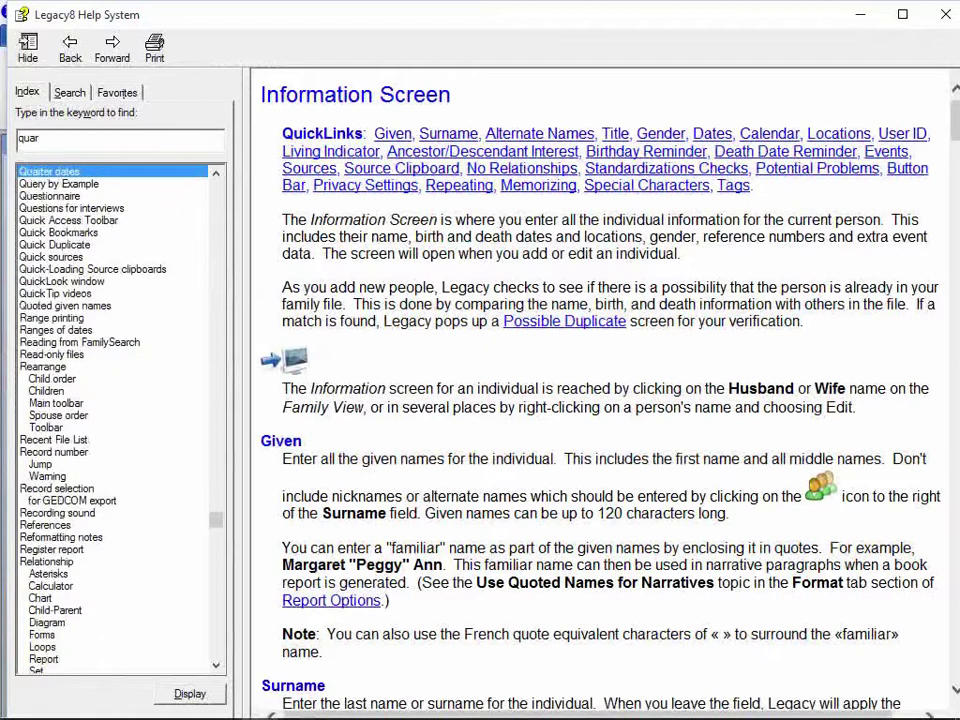
pyautogui.doubleClick(57, 170)
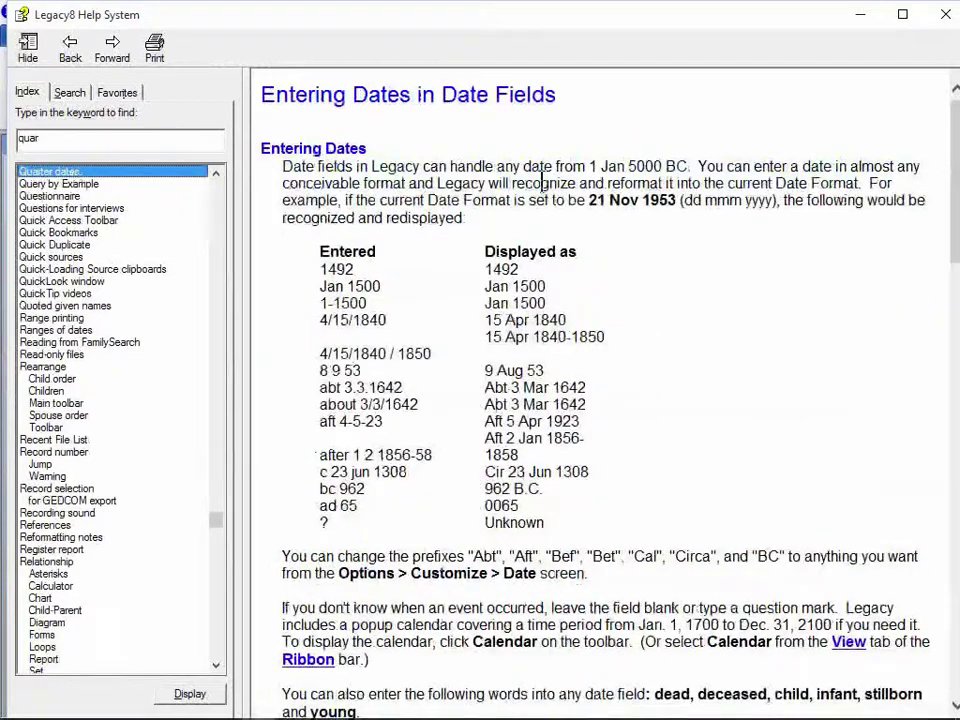
pyautogui.moveTo(954, 120); pyautogui.dragTo(936, 574)
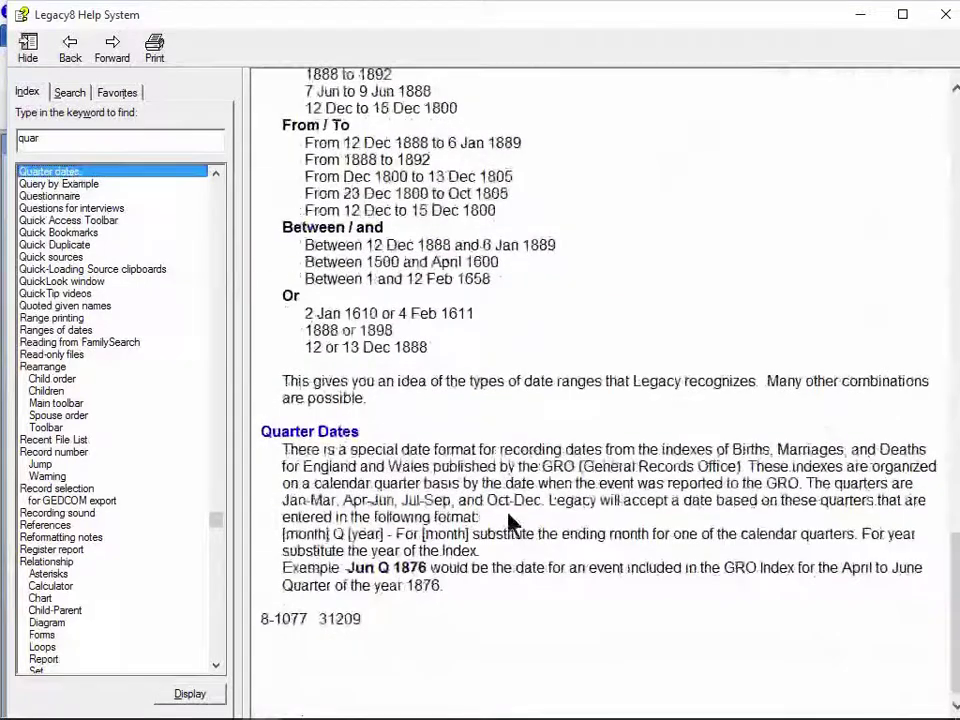
# Step: Read the quarter date explanation, including the calendar quarters and the [month] Q [year] format, and close the help
pyautogui.moveTo(282, 449); pyautogui.dragTo(433, 449)
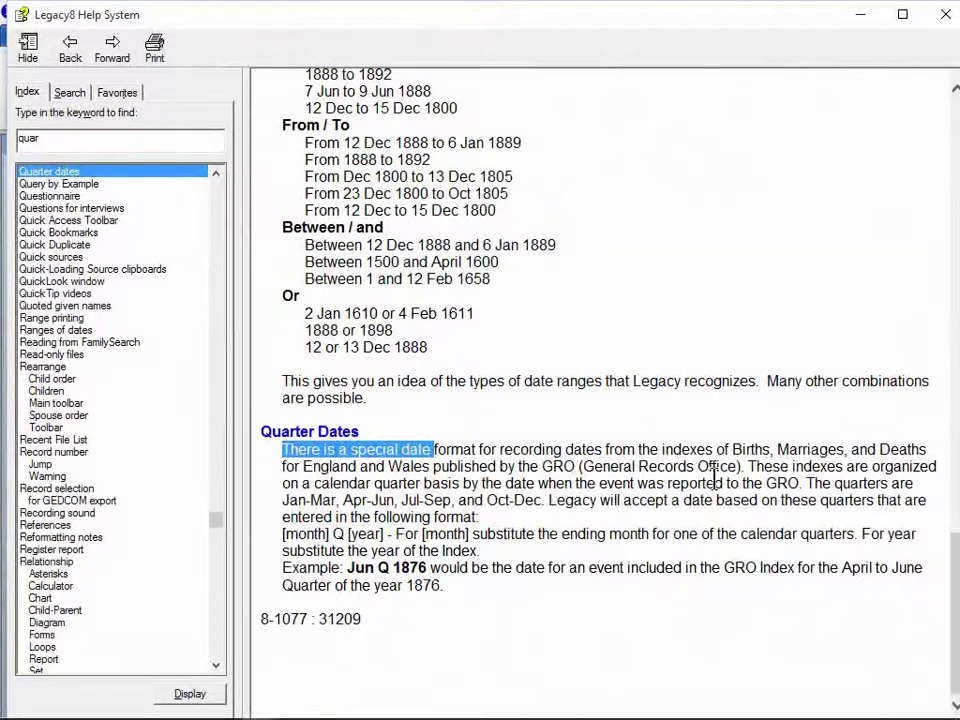
pyautogui.moveTo(285, 500); pyautogui.dragTo(542, 500)
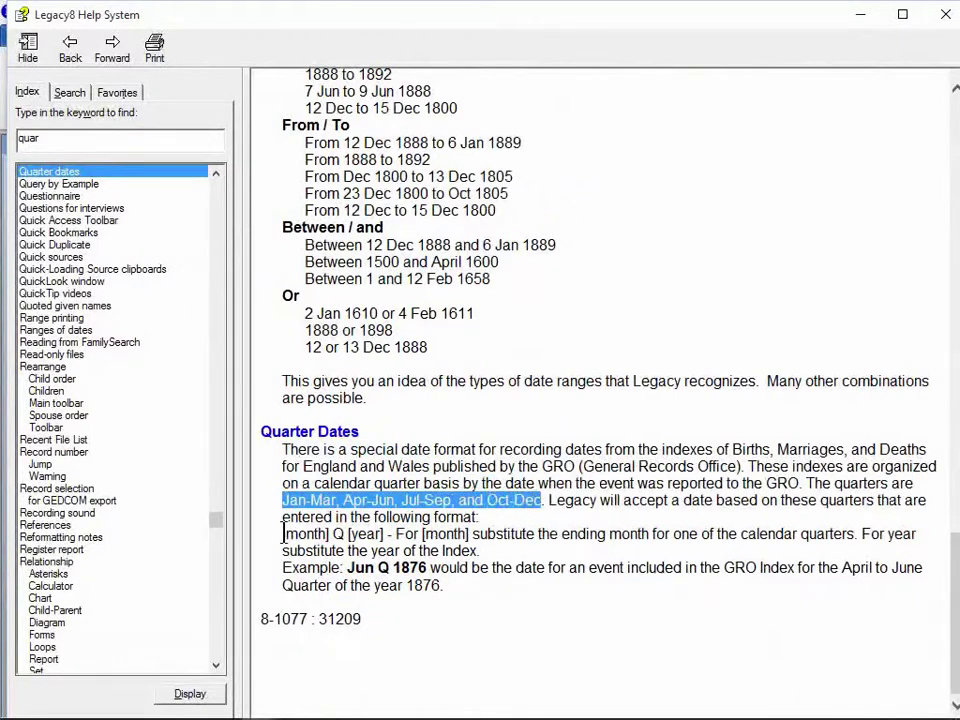
pyautogui.moveTo(283, 535); pyautogui.dragTo(387, 534)
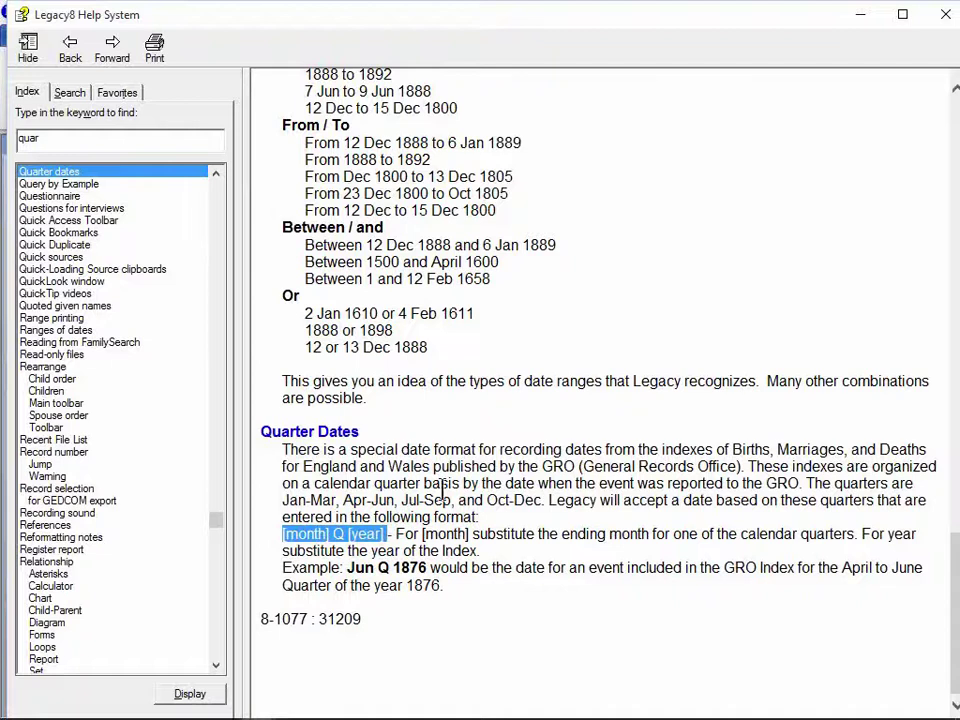
pyautogui.click(943, 15)
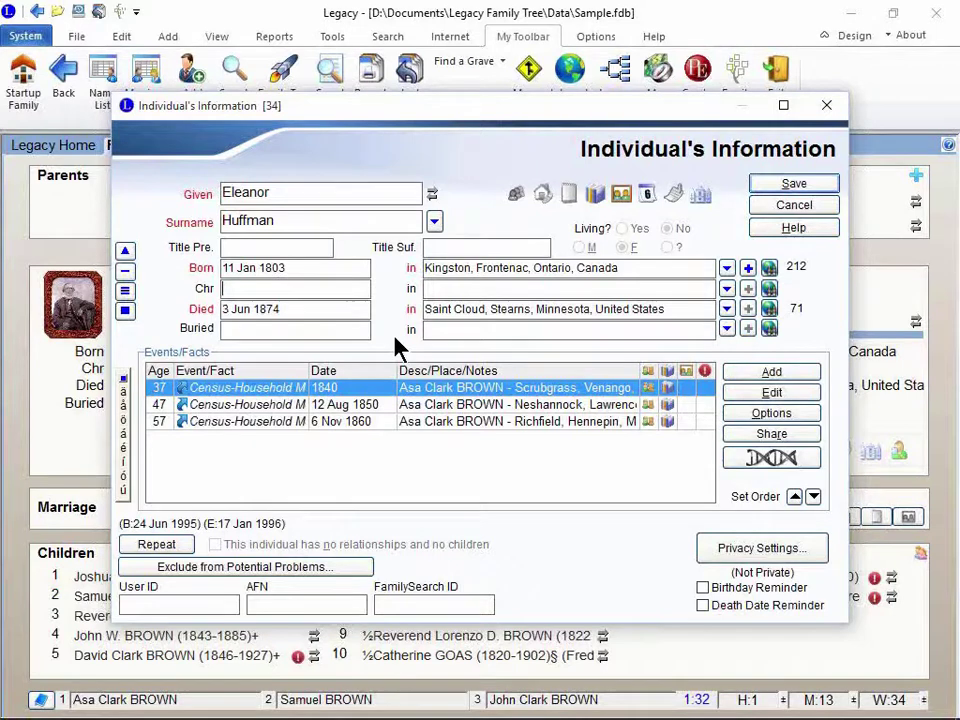
# Step: Enter Mar Q 1867 as the wife's christening date and save her record
pyautogui.write('Mar Q 1867')
pyautogui.press('Tab')
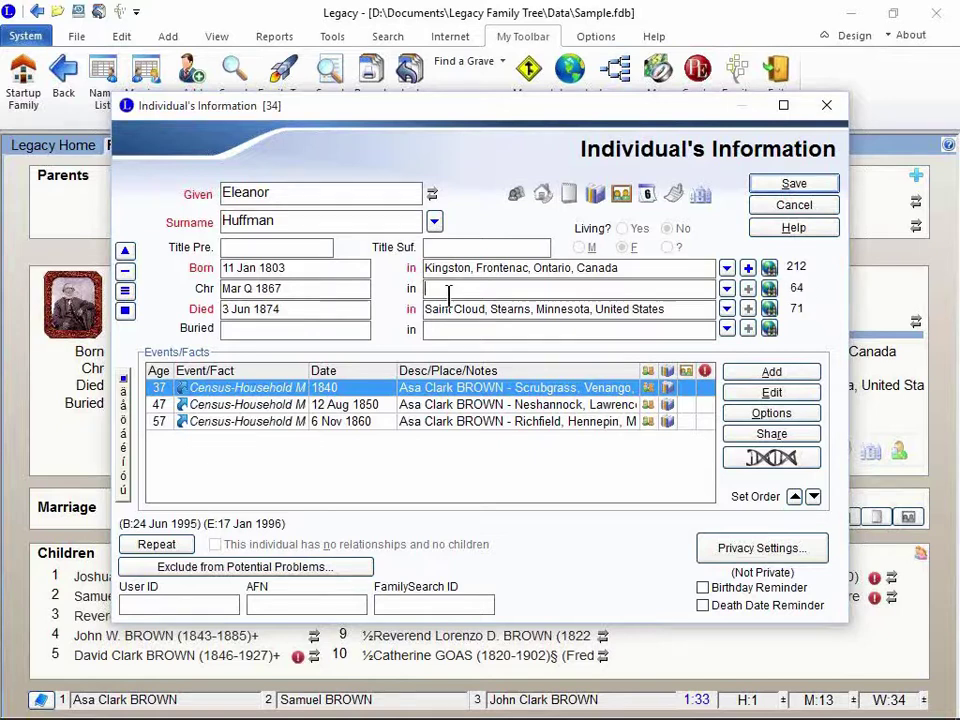
pyautogui.click(298, 288)
pyautogui.moveTo(298, 288); pyautogui.dragTo(218, 288)
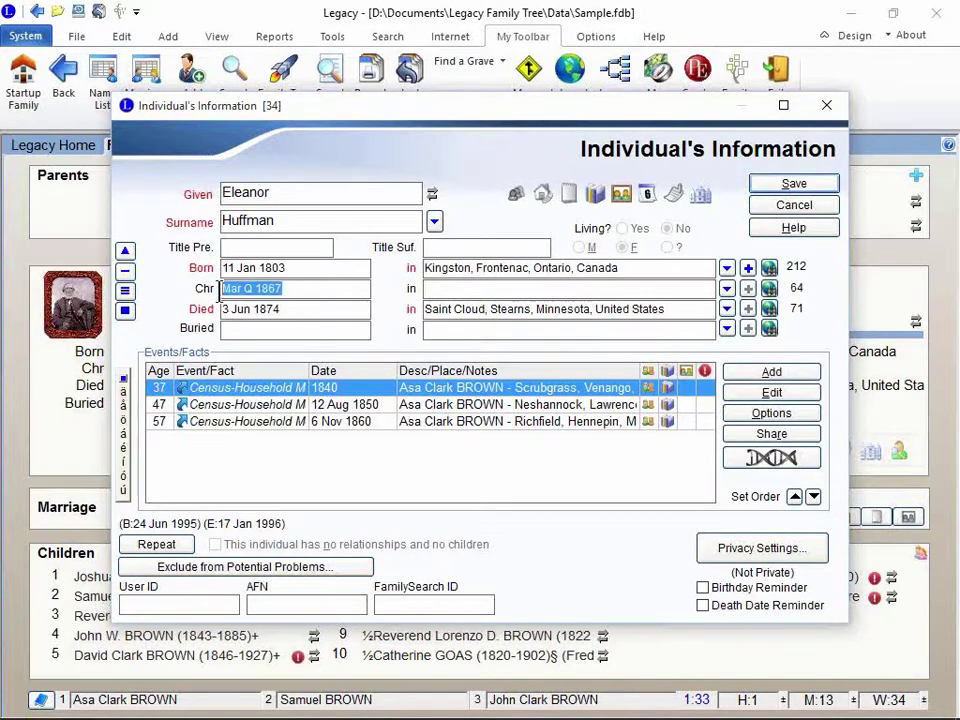
pyautogui.click(296, 288)
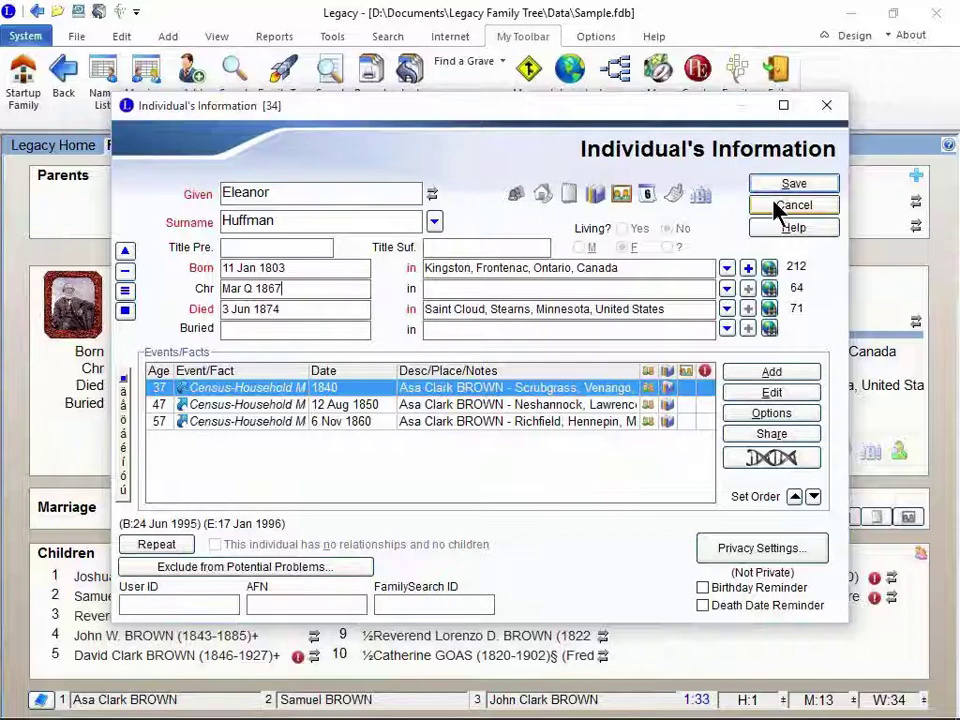
pyautogui.click(779, 205)
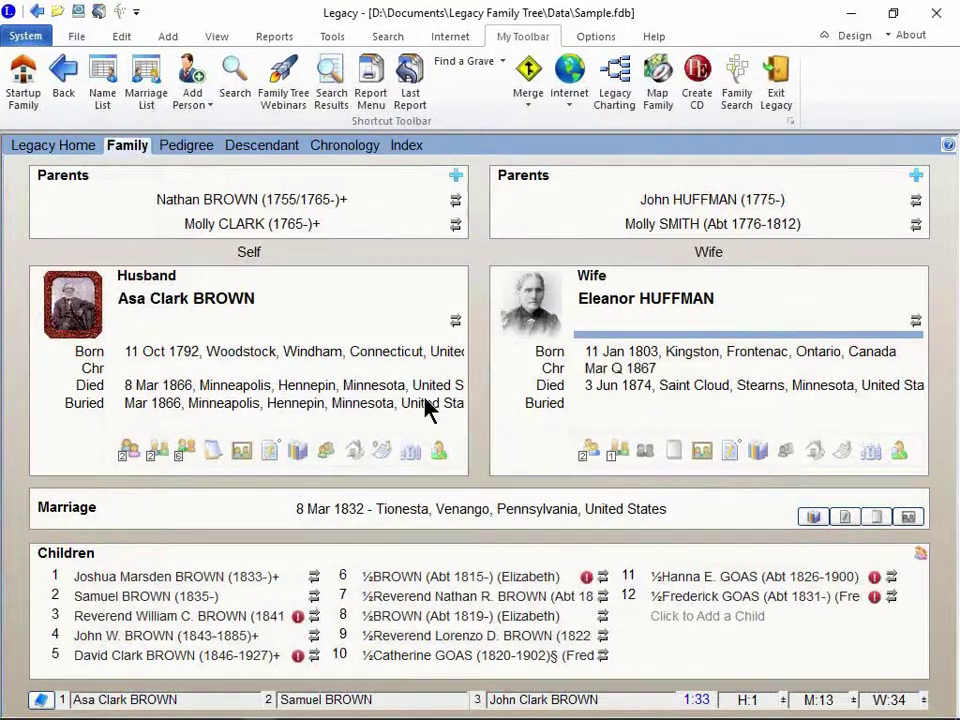
# Step: Open the geoff.fdb family file, find the man who died 19 Nov 1943 by full name in the index, and display his family
pyautogui.click(22, 38)
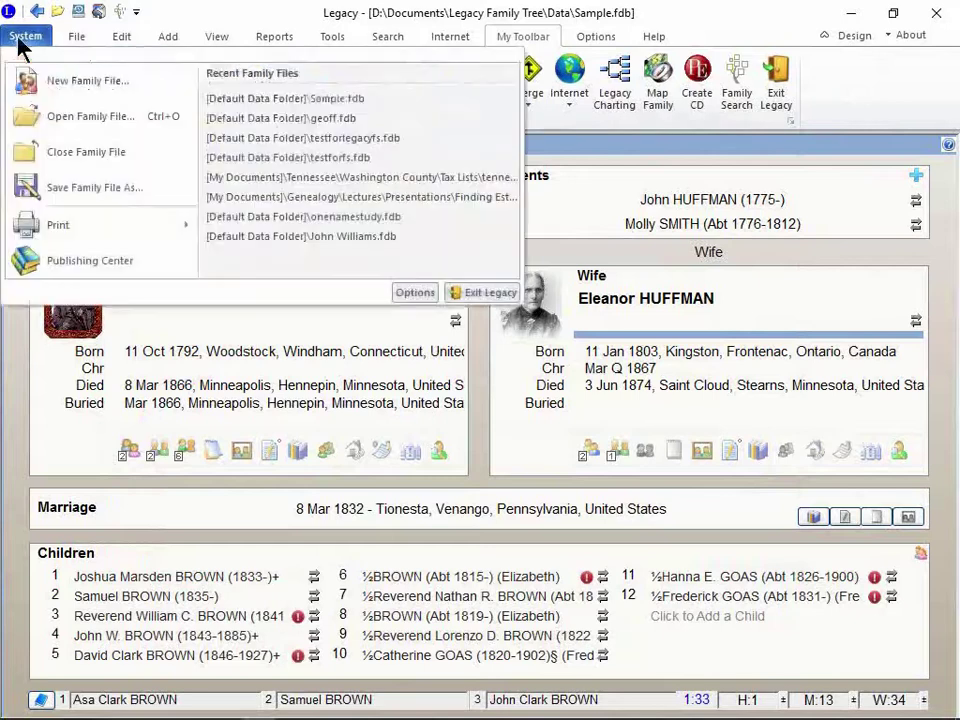
pyautogui.click(285, 119)
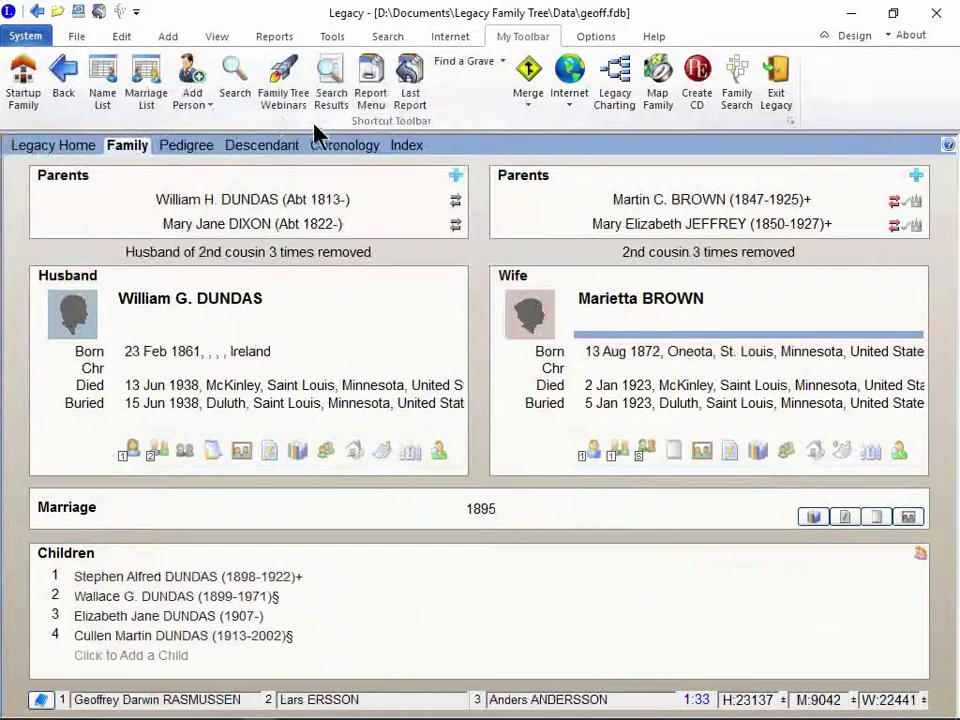
pyautogui.click(406, 146)
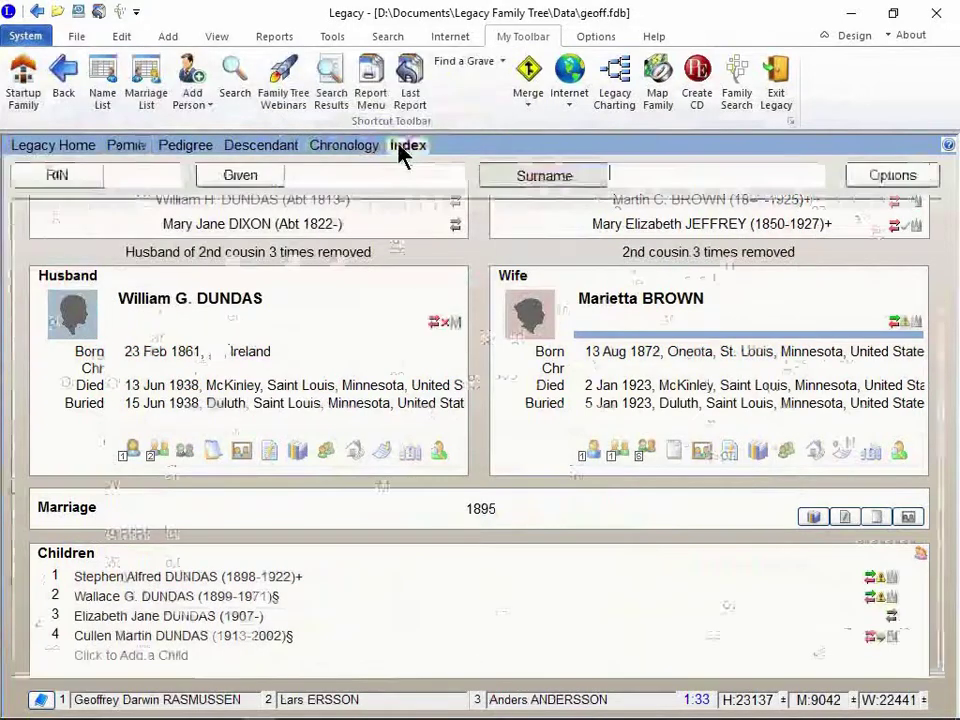
pyautogui.write('hague, william')
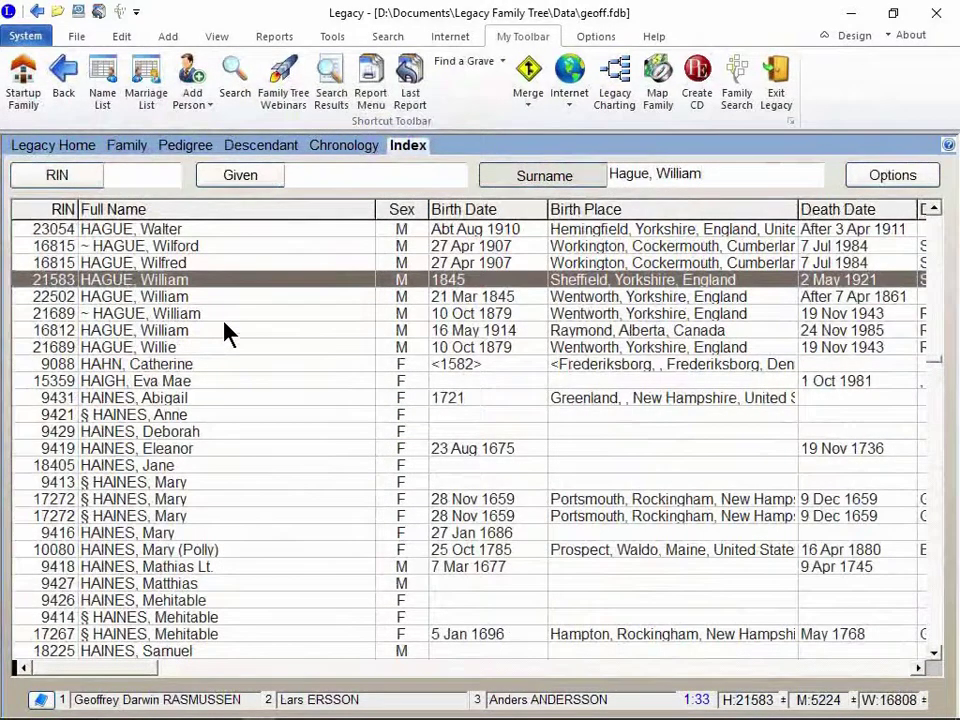
pyautogui.click(191, 350)
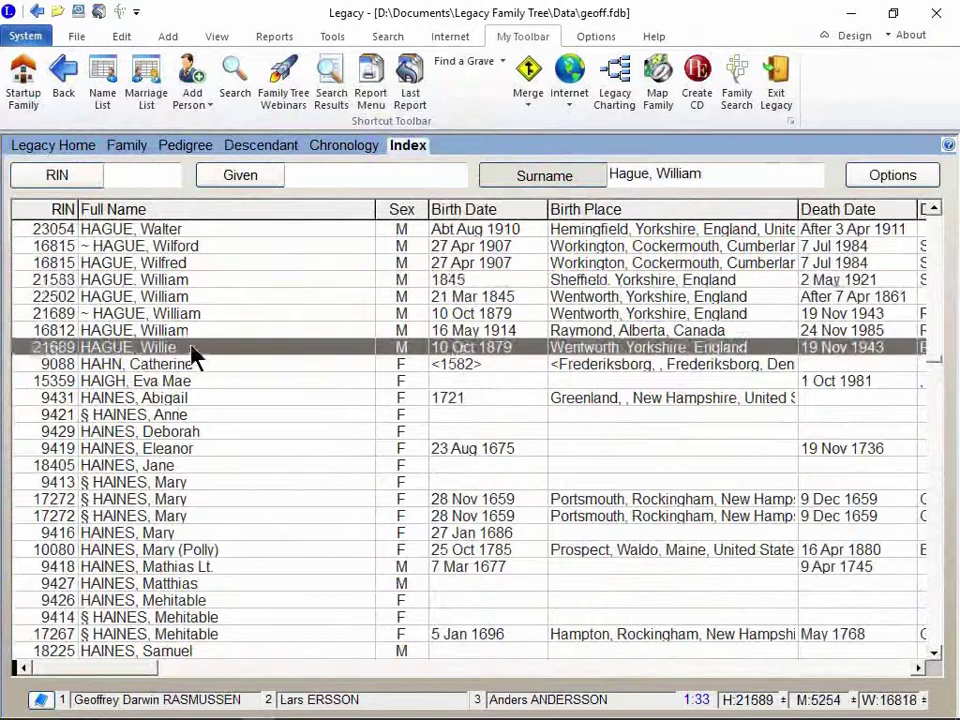
pyautogui.click(130, 146)
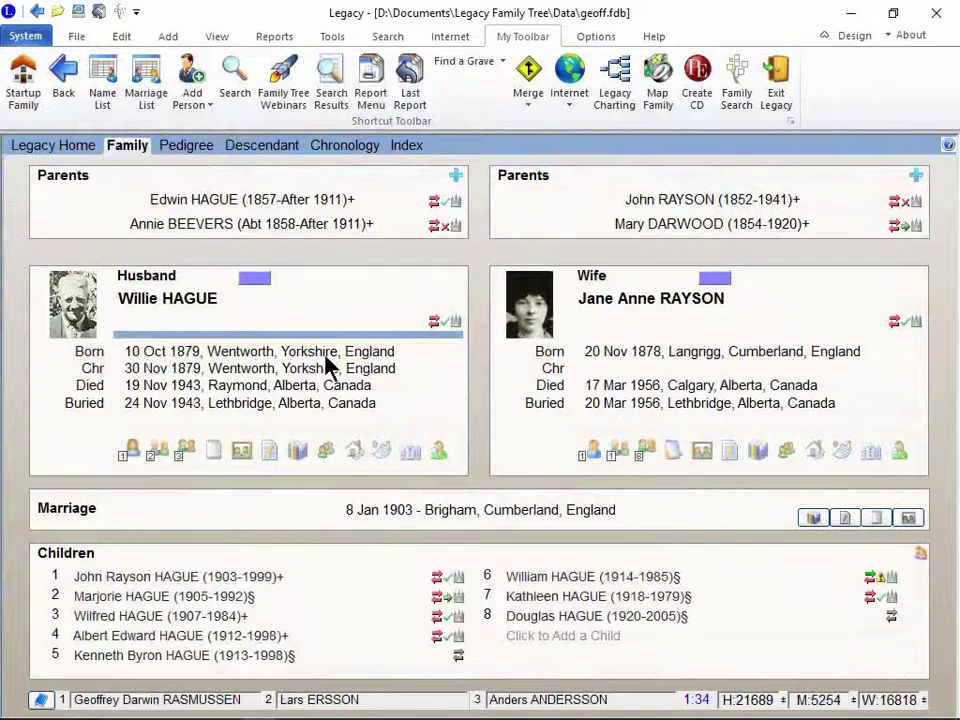
# Step: Open the husband's Research Guidance and view The Victoria History of the County of York among the Preliminary Survey's local histories
pyautogui.click(439, 452)
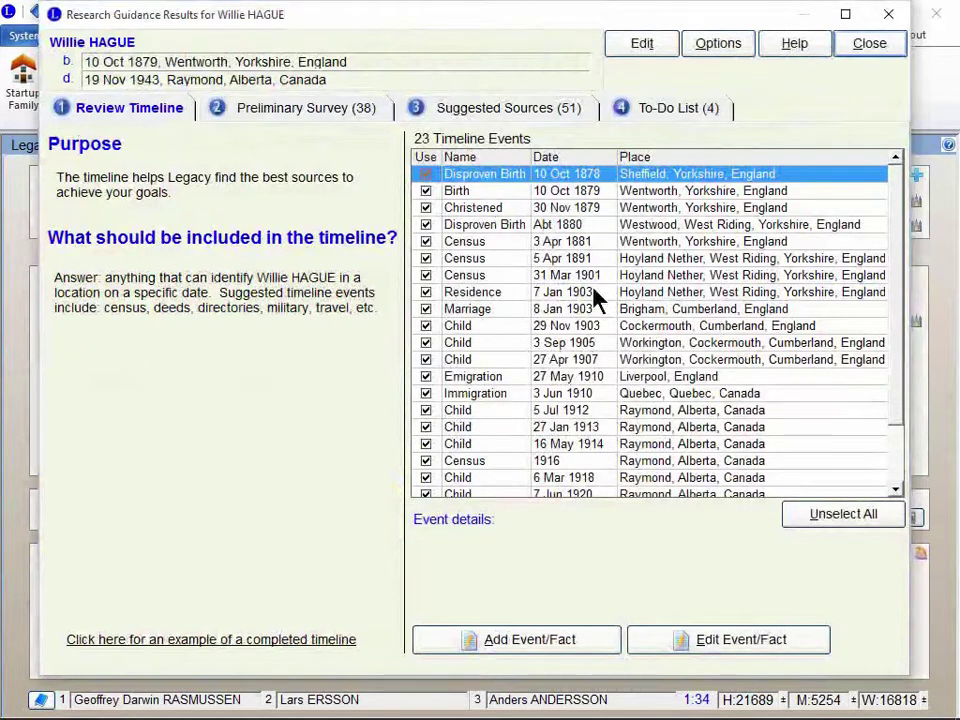
pyautogui.click(268, 112)
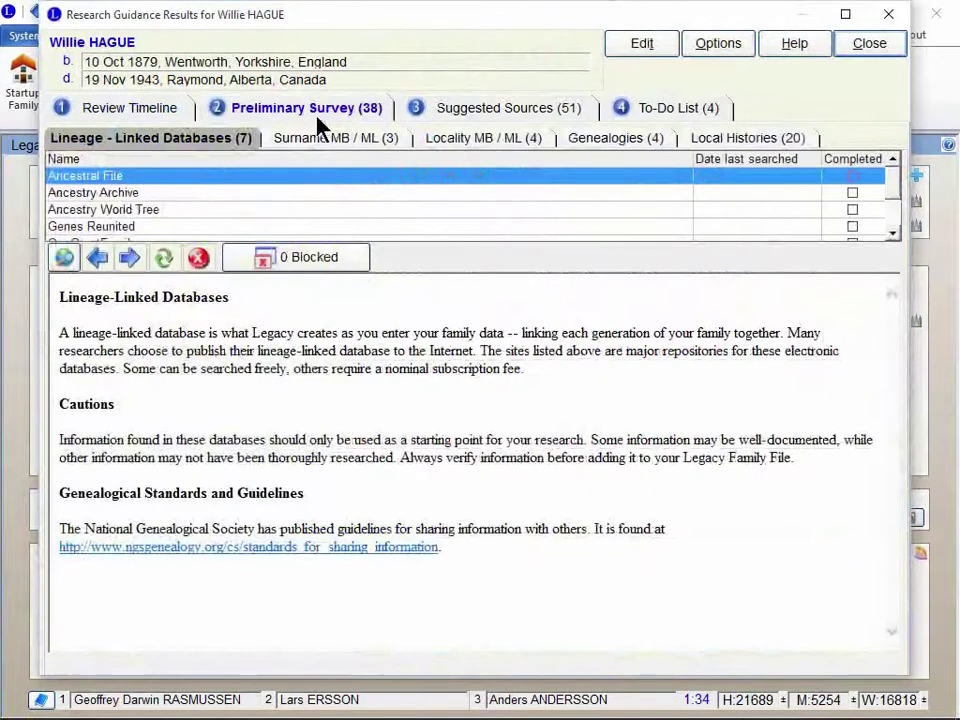
pyautogui.click(722, 140)
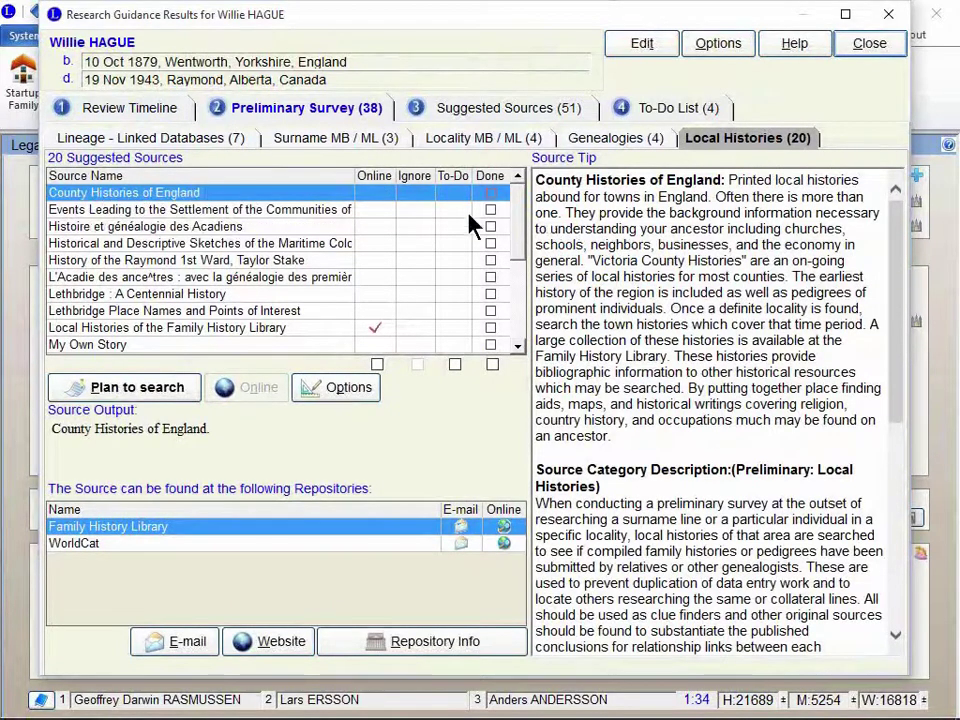
pyautogui.moveTo(514, 265); pyautogui.dragTo(514, 321)
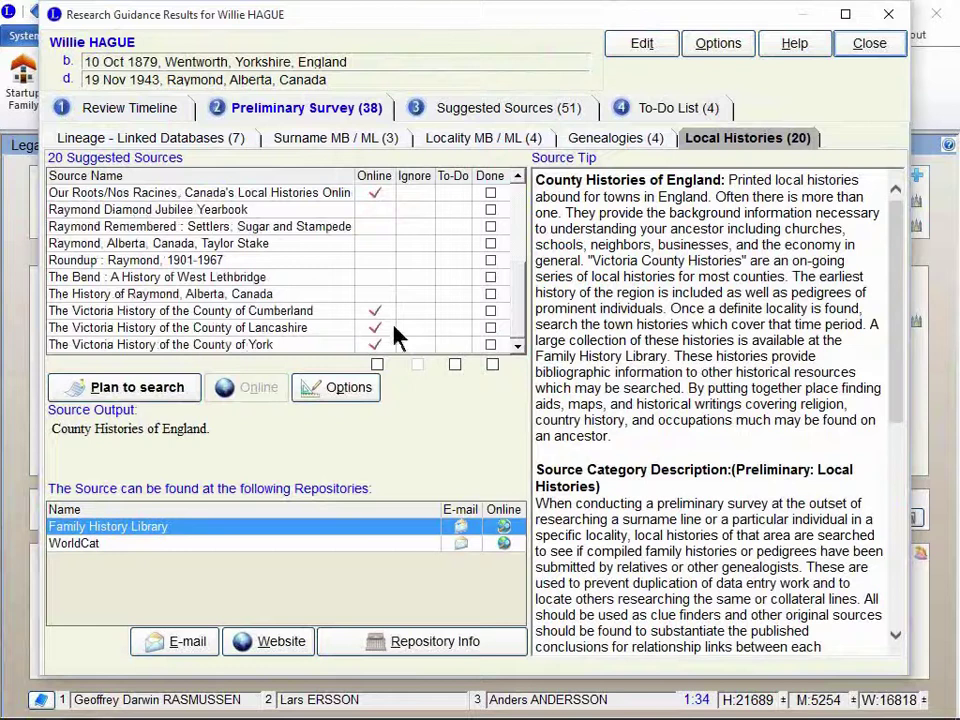
pyautogui.click(140, 345)
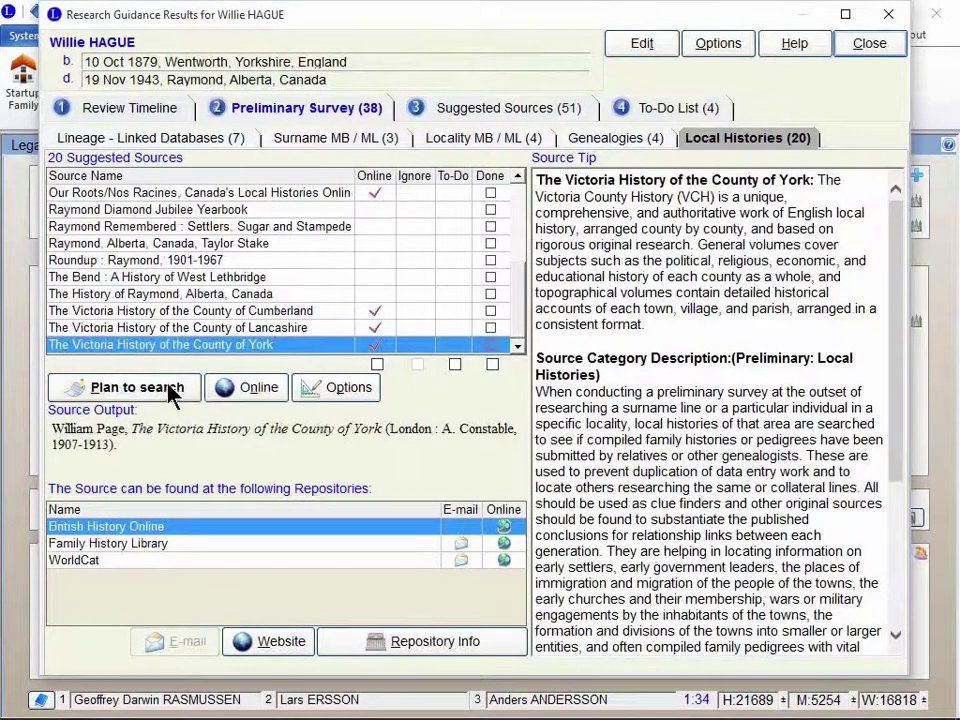
# Step: Read the Family History Library's repository note and the category description for The Victoria History of the County of York
pyautogui.click(226, 545)
pyautogui.scroll(-5, 617, 488)
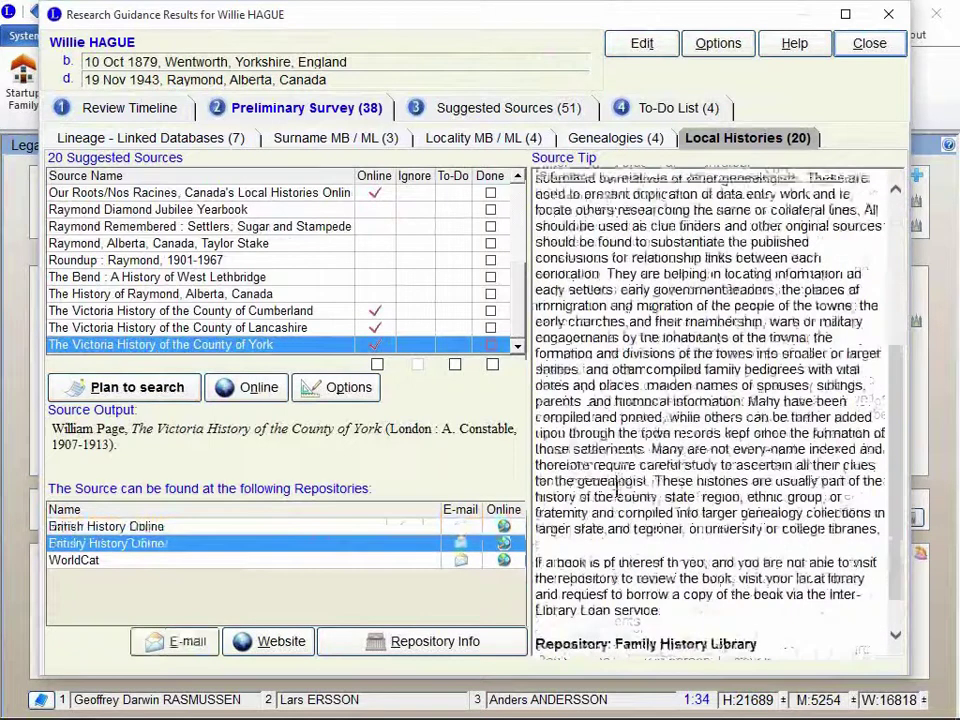
pyautogui.scroll(2, 617, 490)
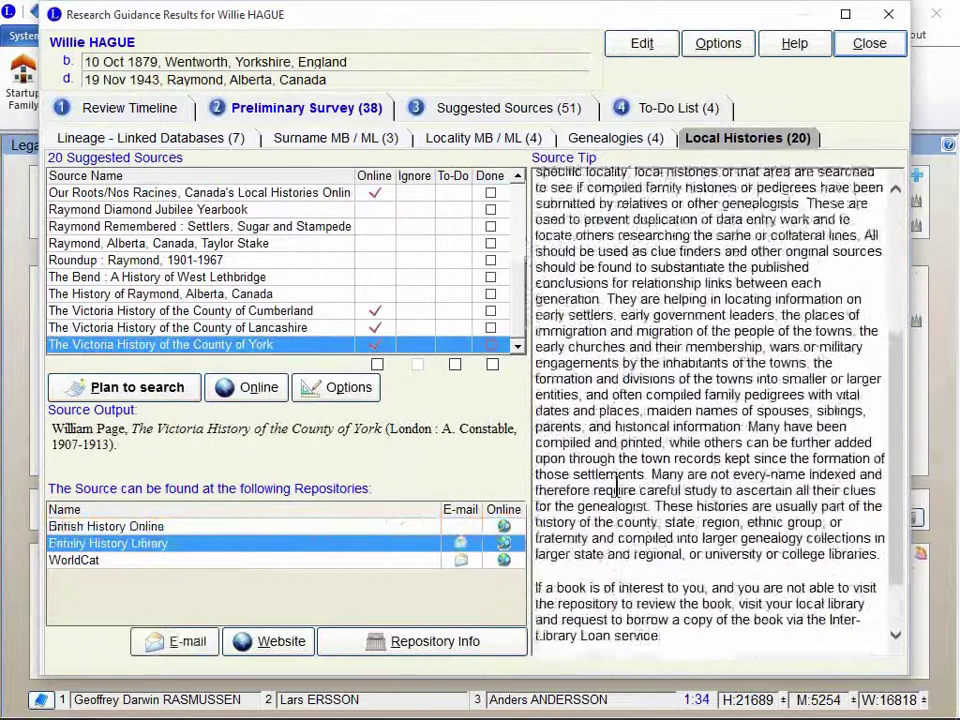
pyautogui.scroll(-2, 620, 495)
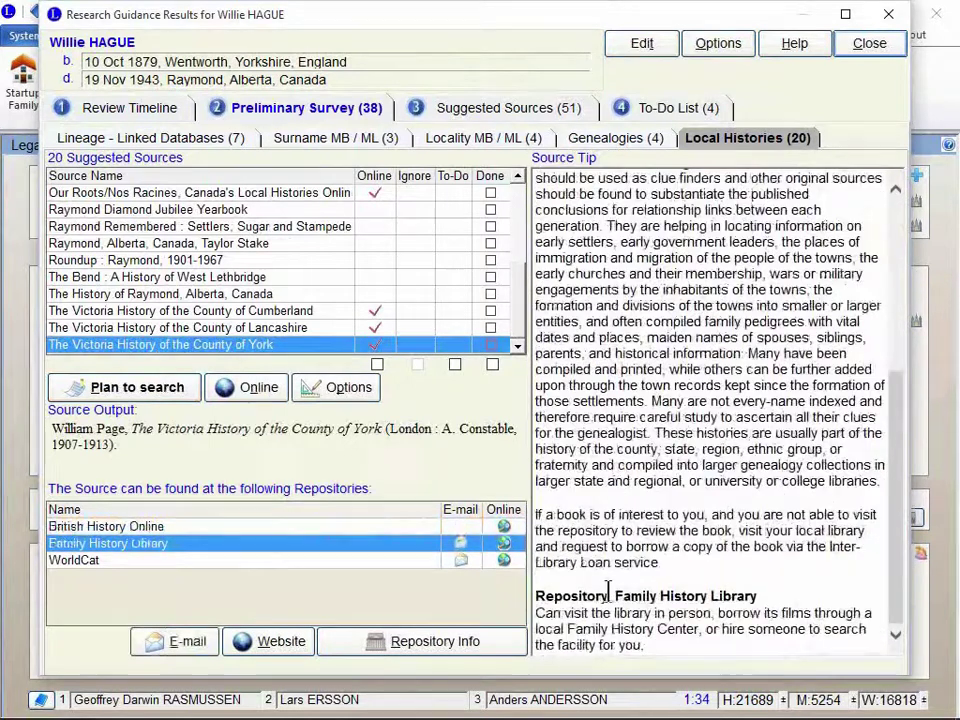
pyautogui.scroll(4, 610, 589)
pyautogui.scroll(3, 609, 589)
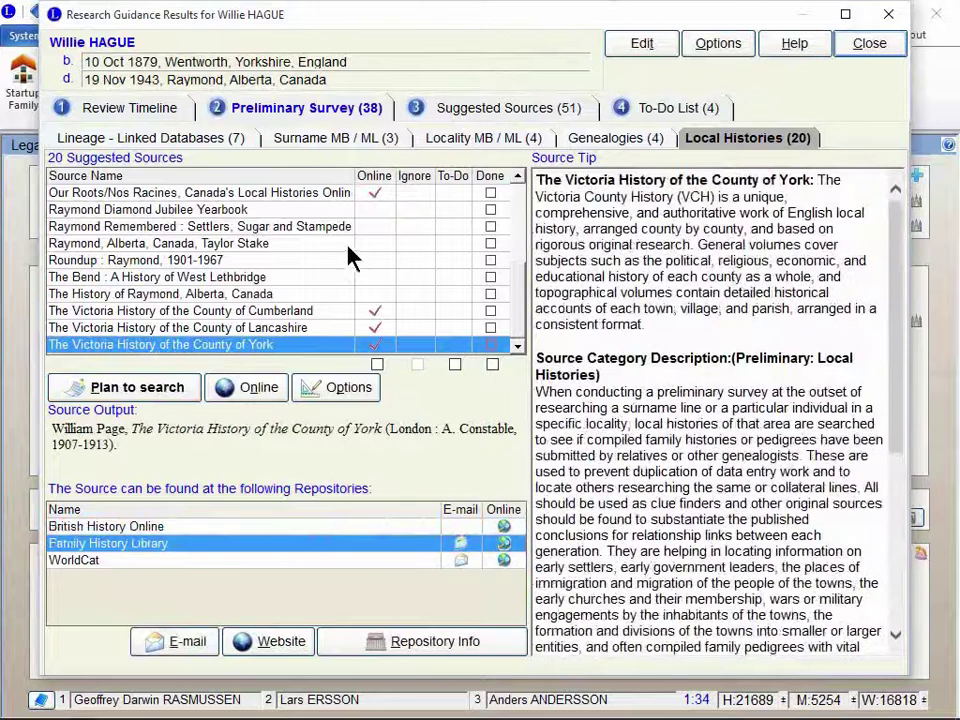
pyautogui.click(252, 388)
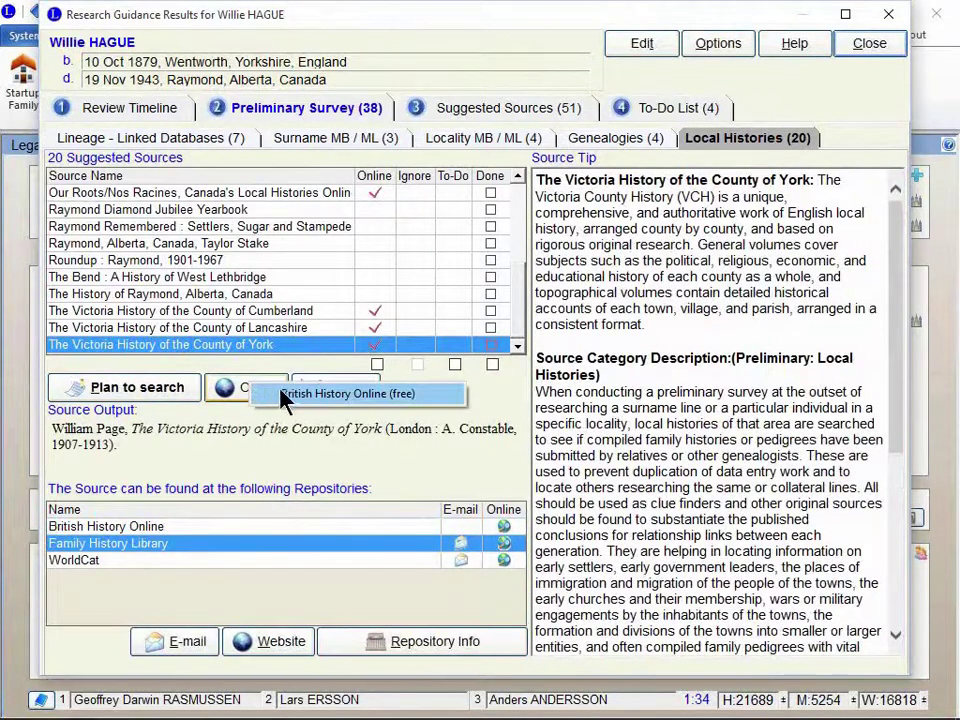
pyautogui.click(294, 396)
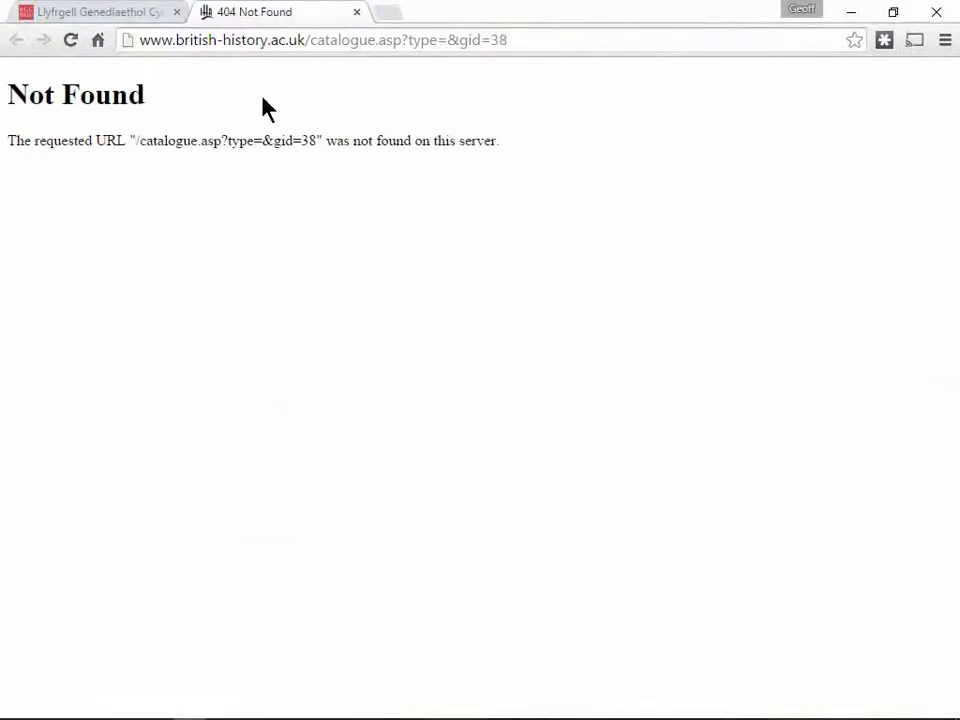
pyautogui.click(553, 39)
pyautogui.moveTo(553, 39); pyautogui.dragTo(306, 57)
pyautogui.press('BackSpace')
pyautogui.press('Return')
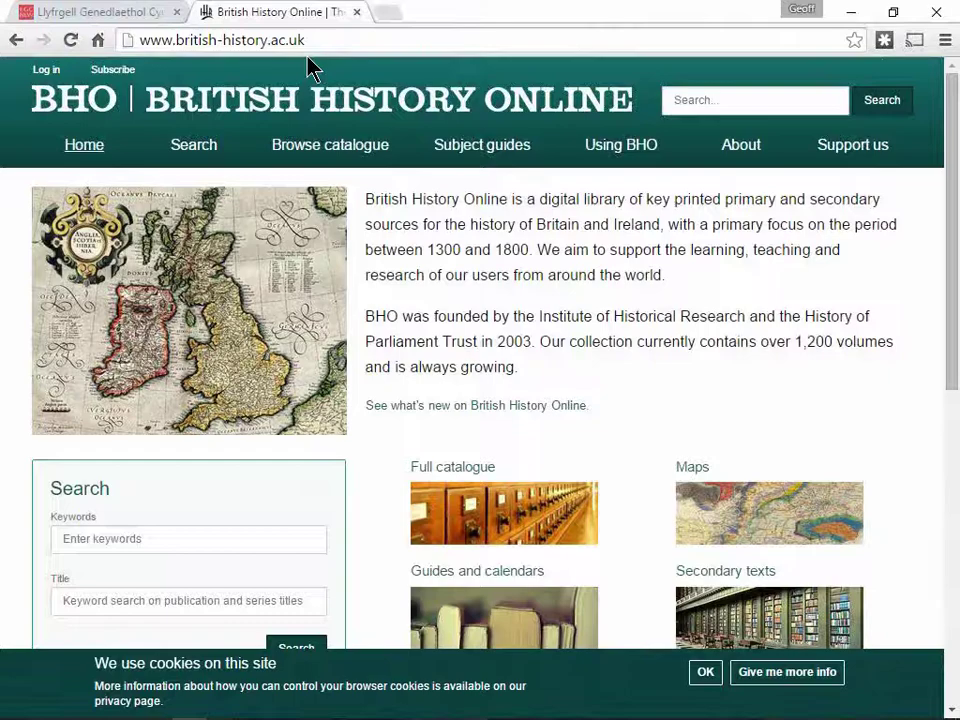
# Step: Return to Legacy, examine the Suggested Sources for the birth goal and view the Gazetteers source tip
pyautogui.hotkey('alt', 'Tab')
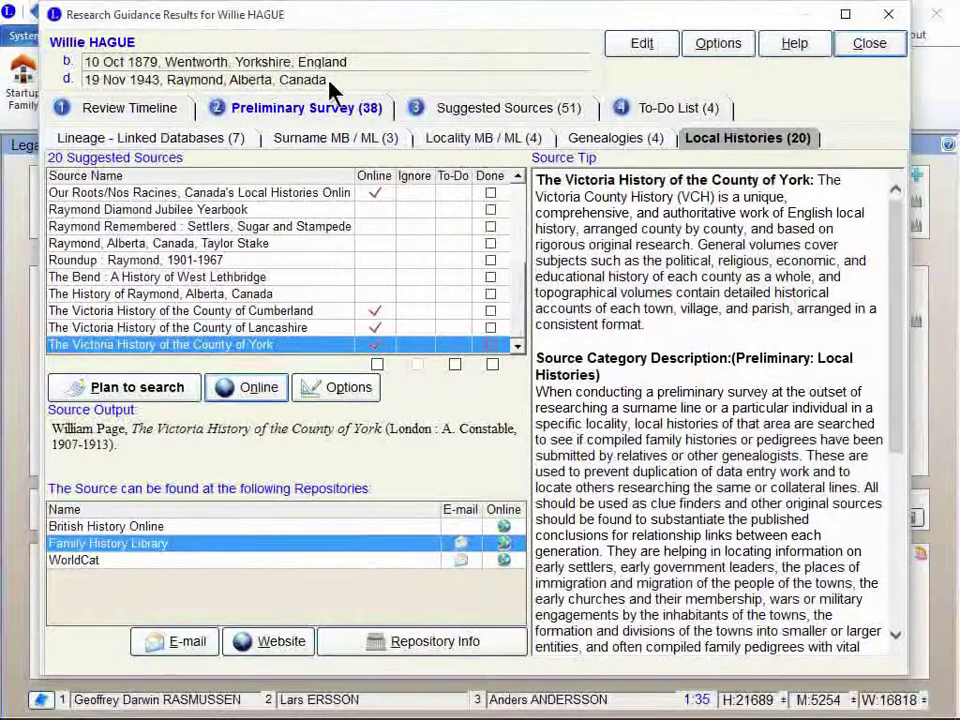
pyautogui.click(469, 110)
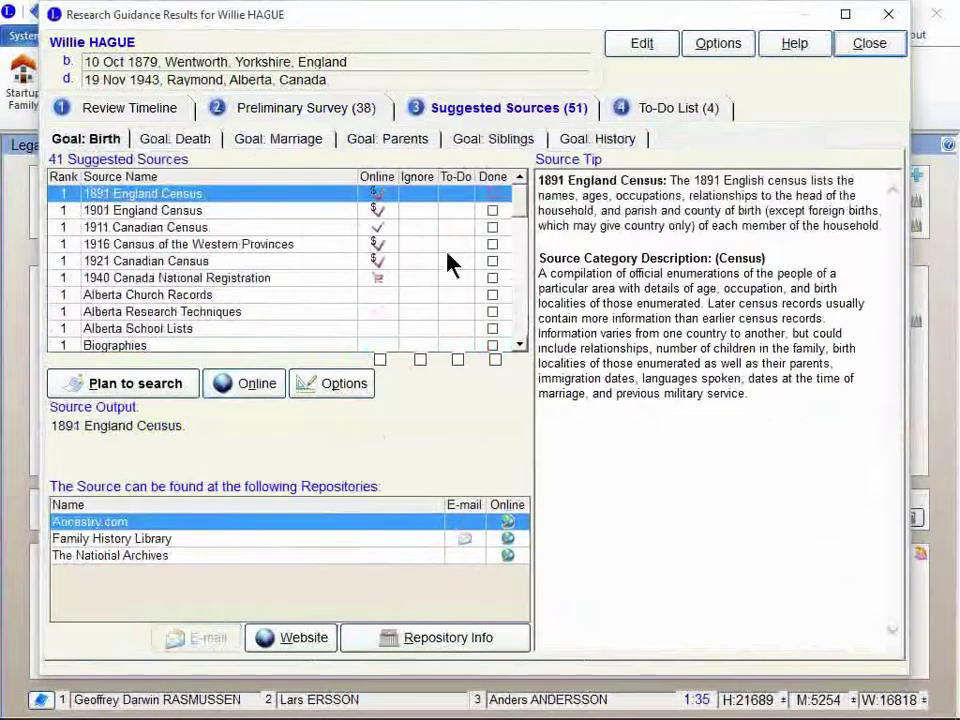
pyautogui.click(521, 270)
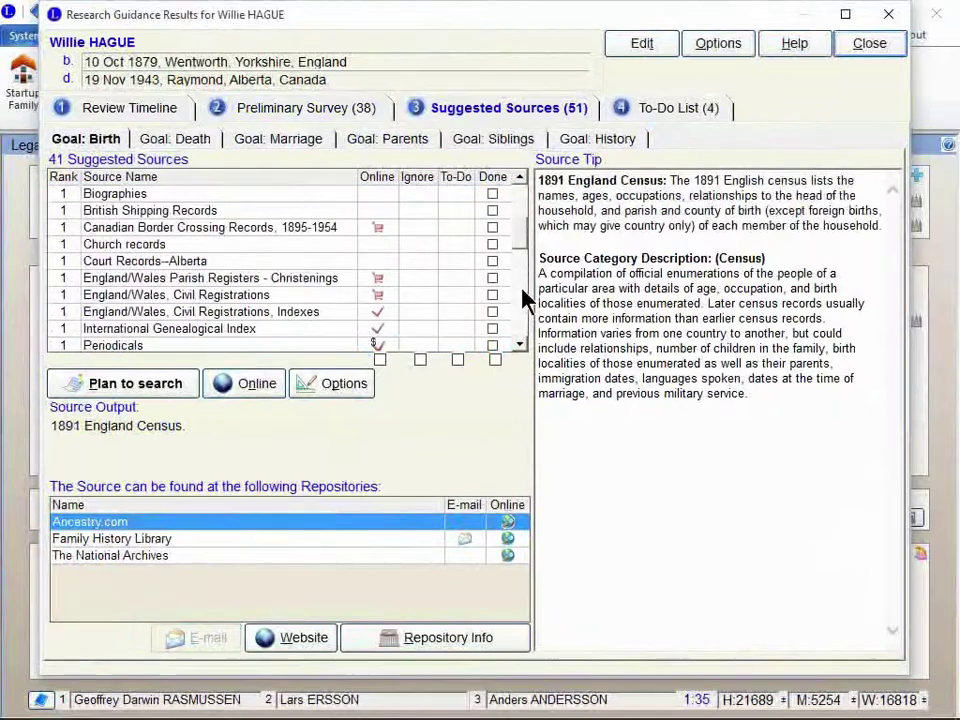
pyautogui.click(521, 296)
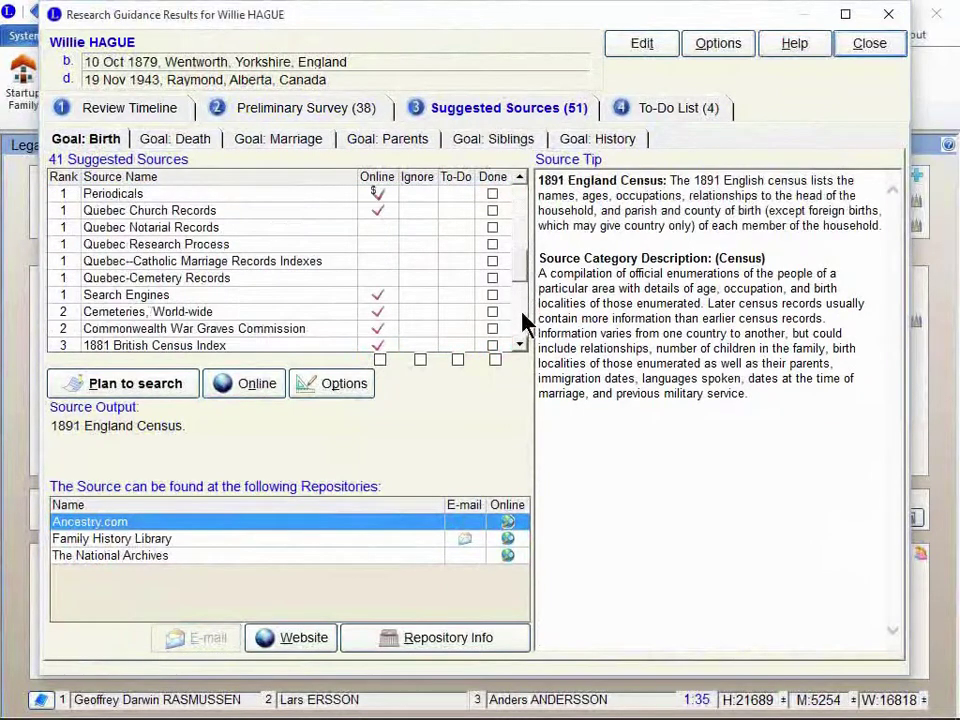
pyautogui.click(522, 315)
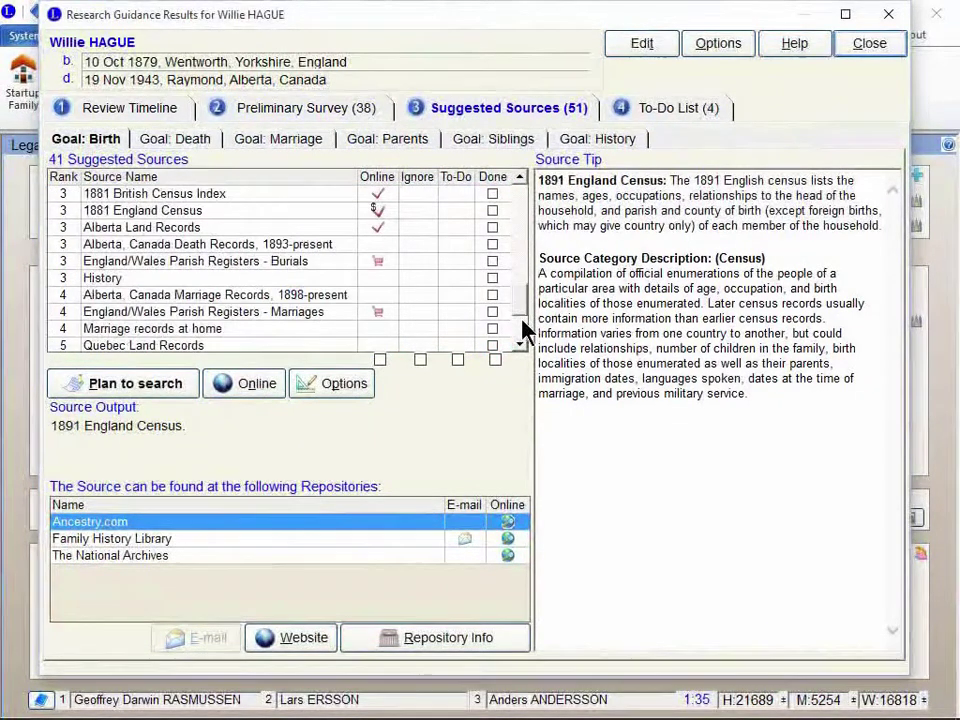
pyautogui.click(522, 330)
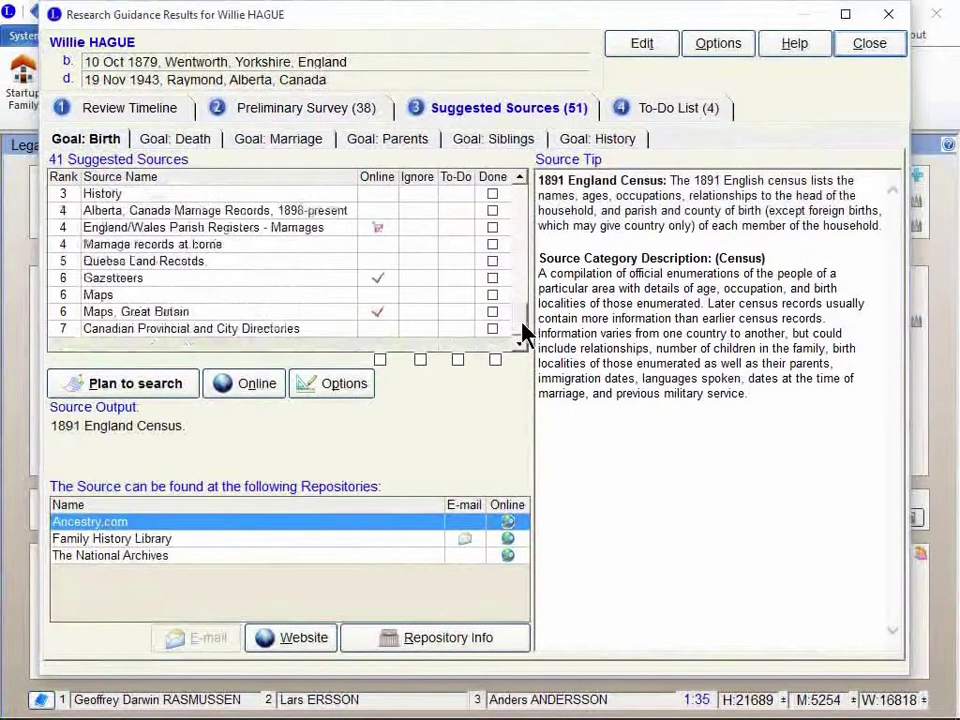
pyautogui.click(117, 280)
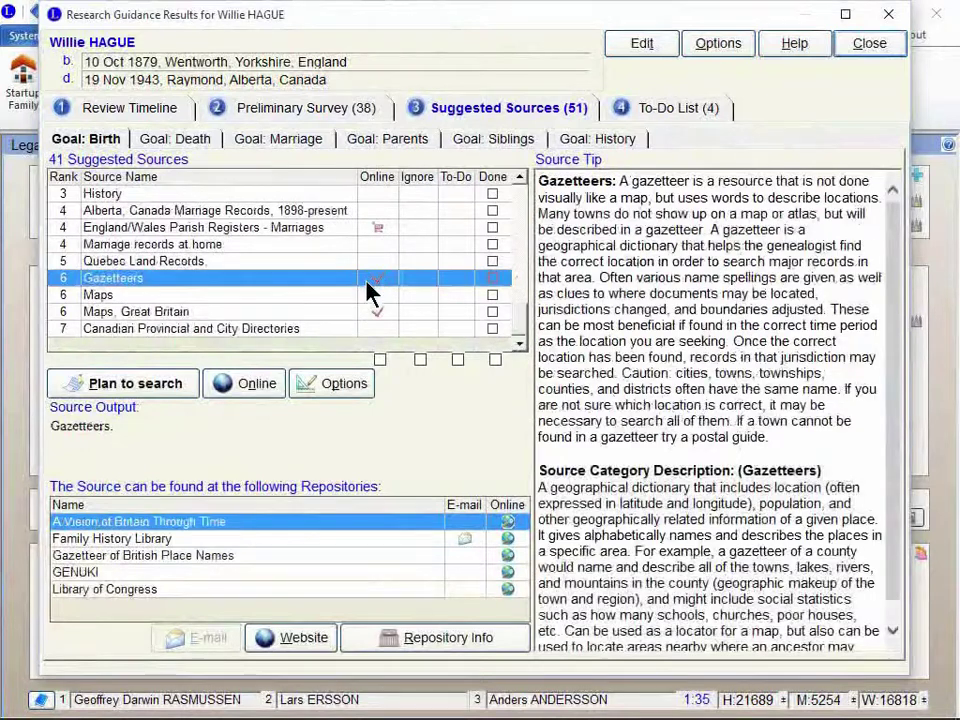
# Step: Open the A Vision of Britain Through Time website for the Gazetteers source and search for wentworth
pyautogui.click(250, 384)
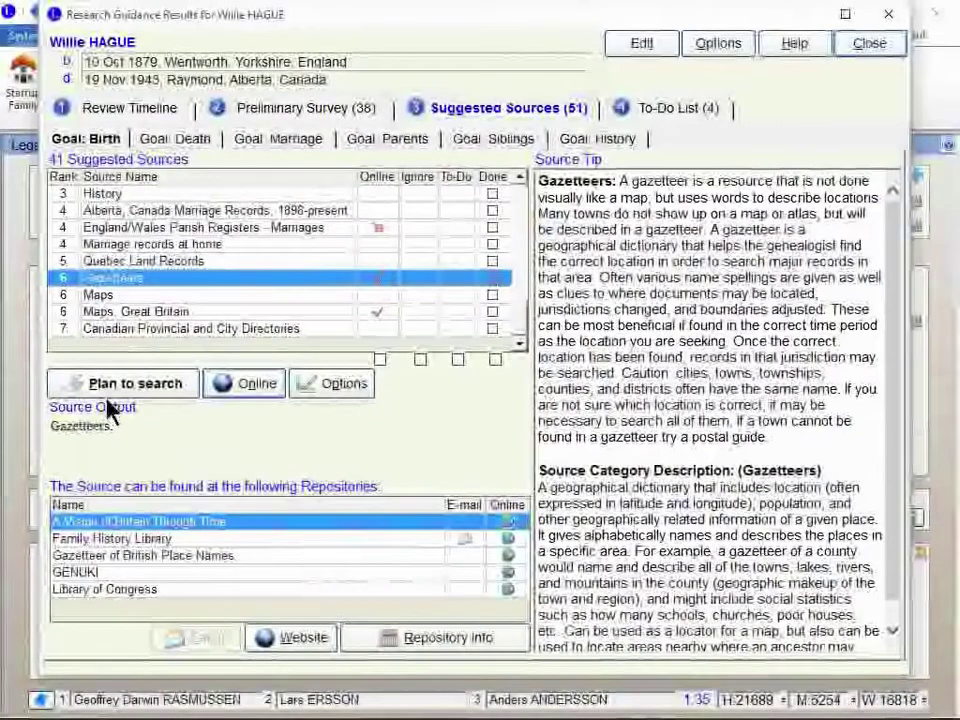
pyautogui.doubleClick(167, 60)
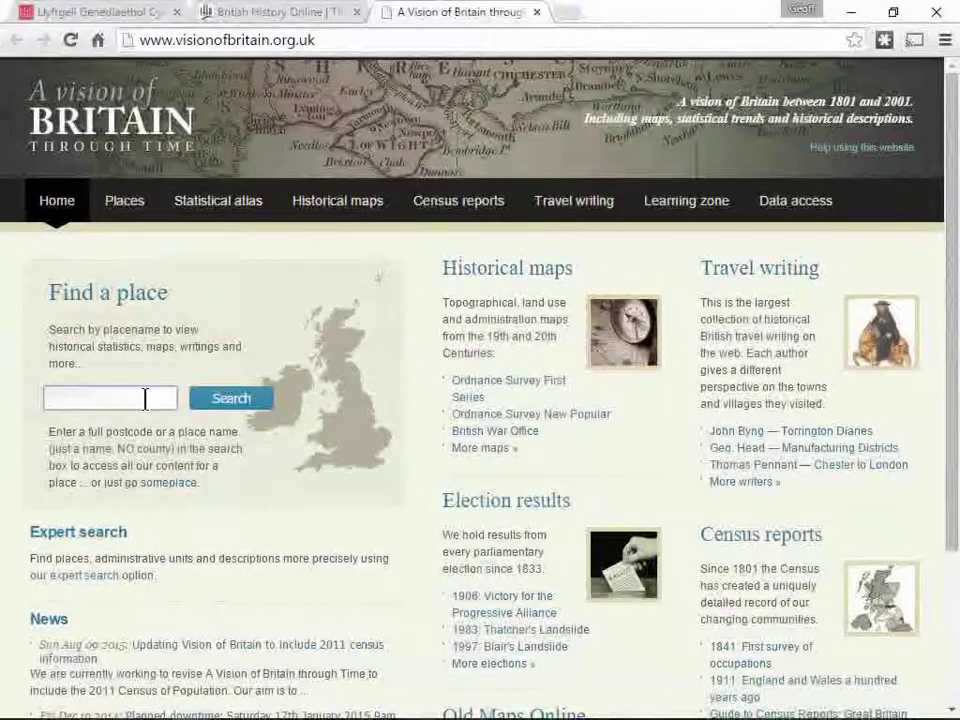
pyautogui.write('went')
pyautogui.write('worth')
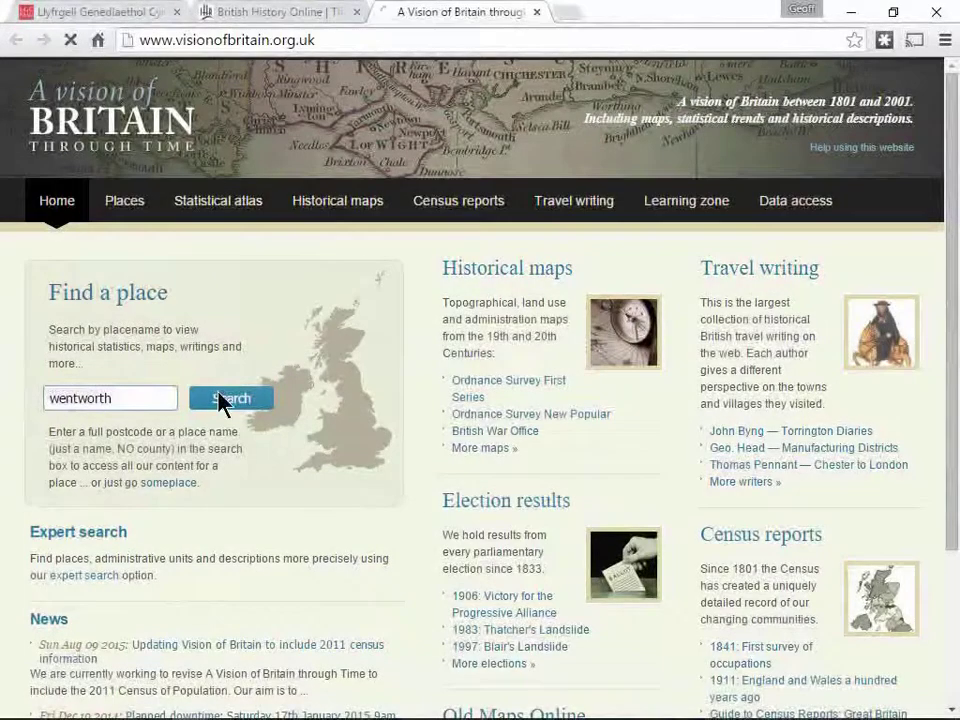
pyautogui.click(221, 399)
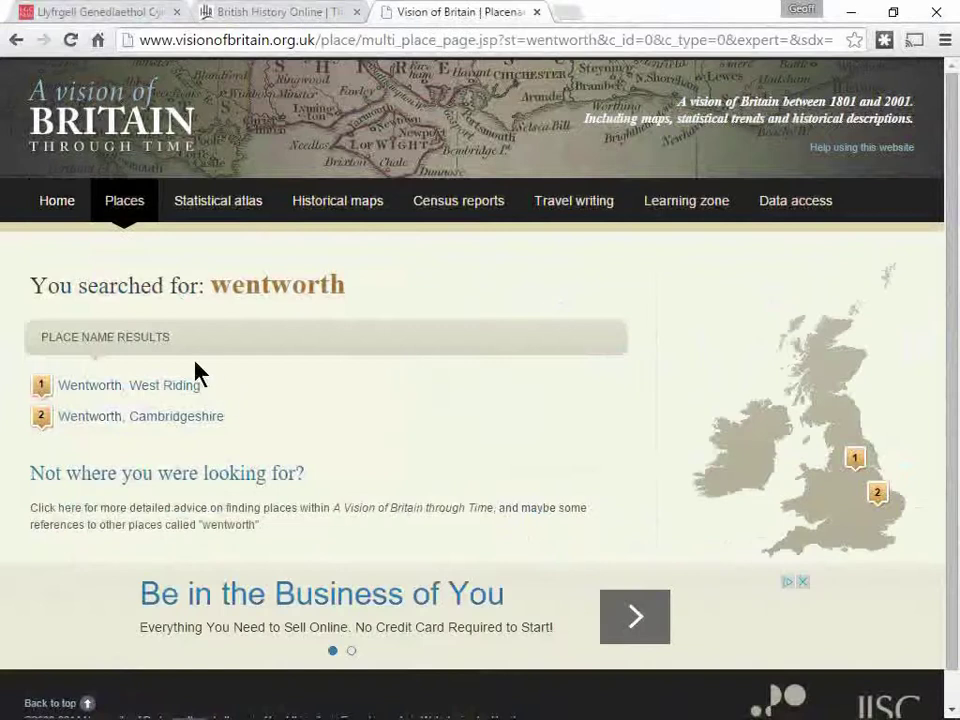
# Step: View the Wentworth, West Riding place page, read its Imperial Gazetteer description and request the further information
pyautogui.click(117, 390)
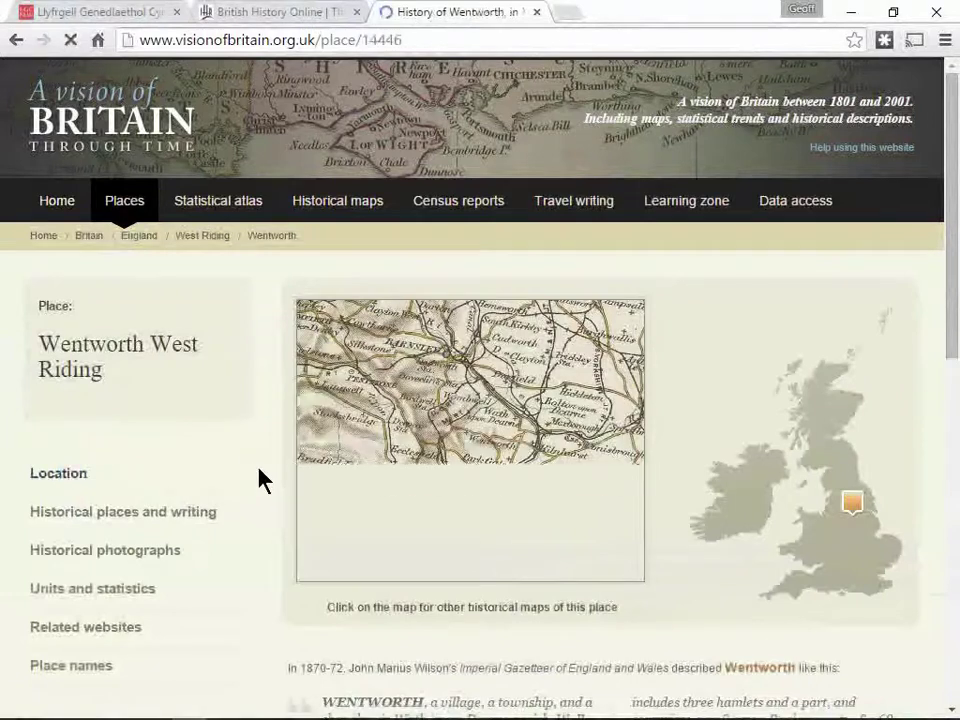
pyautogui.scroll(-2, 259, 485)
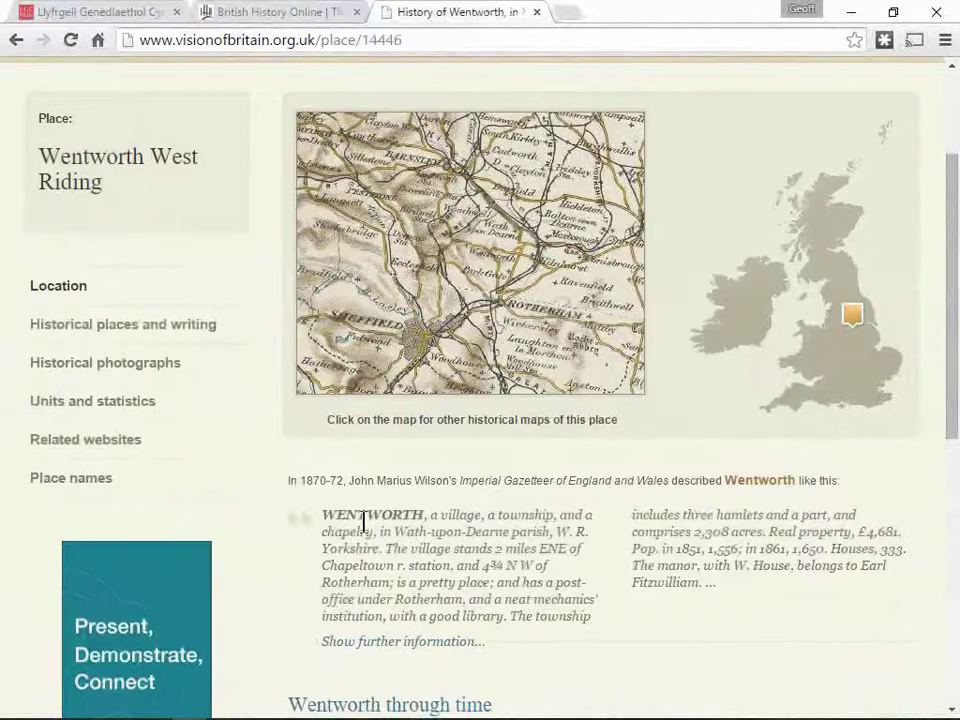
pyautogui.moveTo(366, 515); pyautogui.dragTo(550, 617)
pyautogui.click(583, 615)
pyautogui.scroll(-1, 572, 606)
pyautogui.scroll(-1, 440, 552)
pyautogui.scroll(-2, 440, 552)
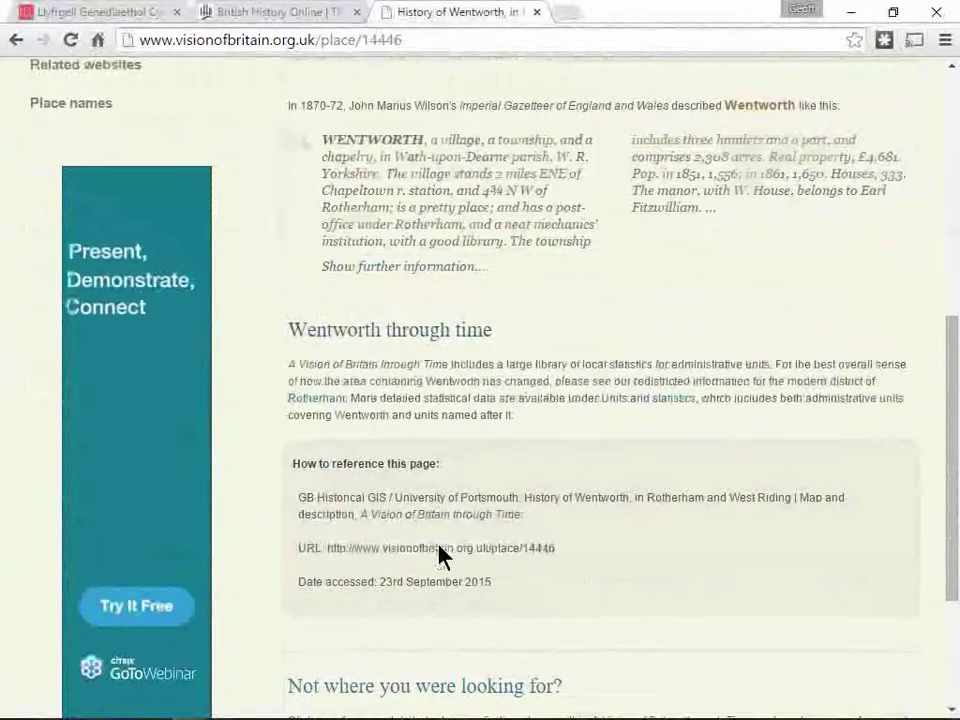
pyautogui.click(405, 272)
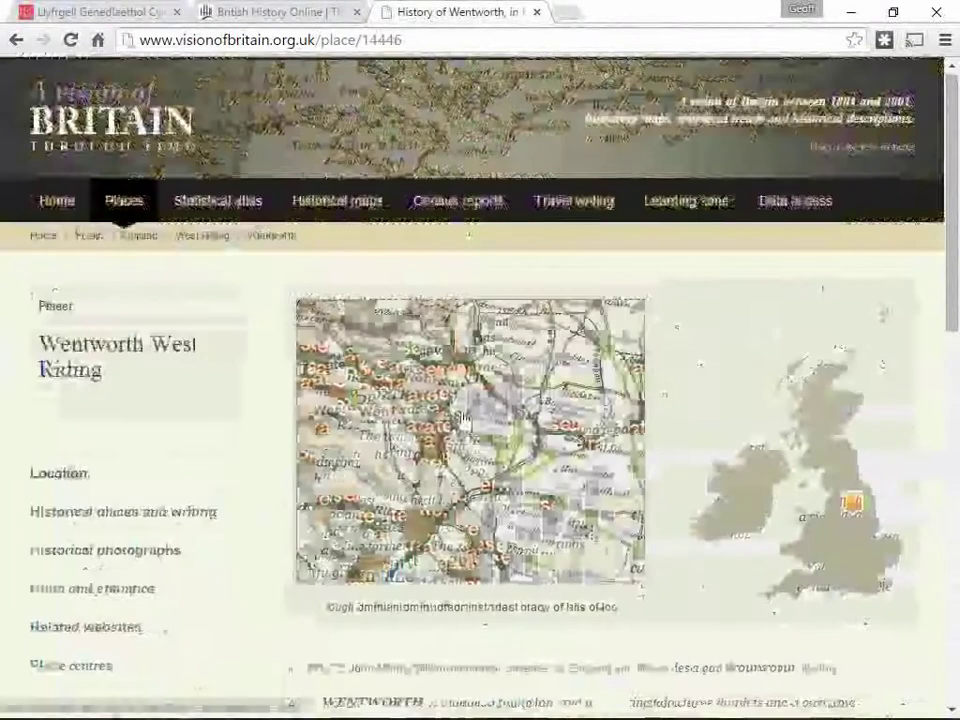
# Step: Return to Legacy, open the Gazetteers source's Gazetteer of British Place Names website and search for places containing wentworth
pyautogui.hotkey('alt', 'Tab')
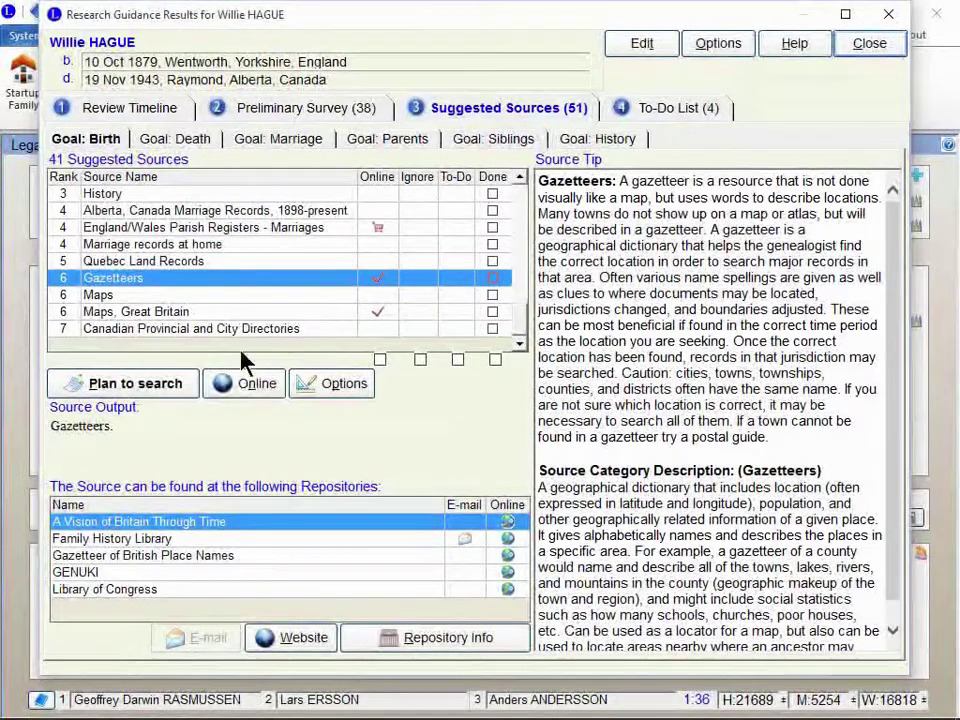
pyautogui.click(250, 383)
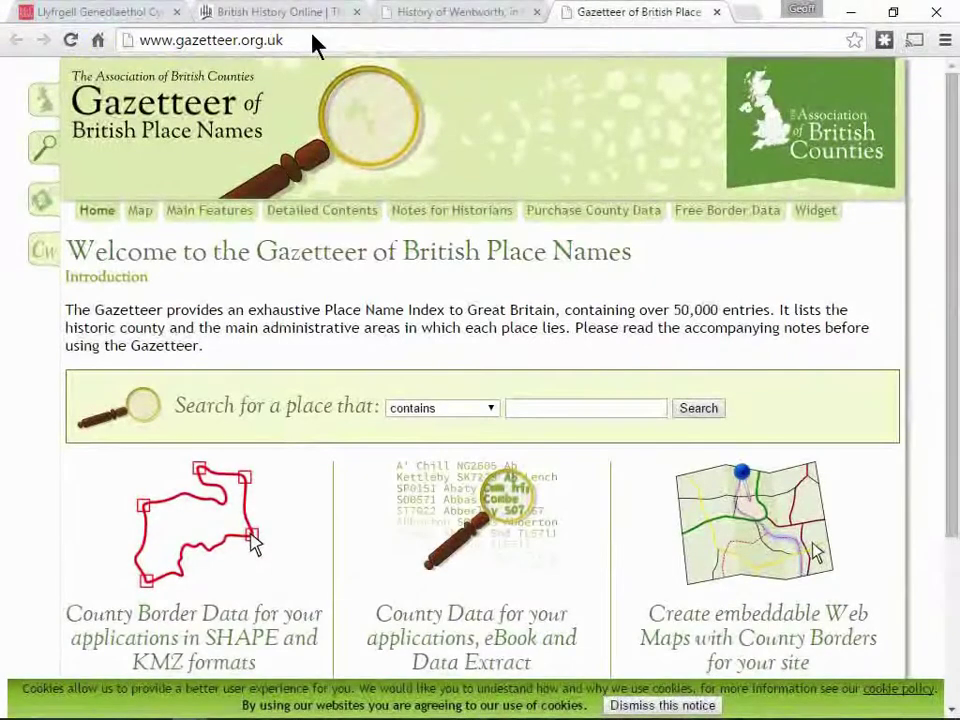
pyautogui.click(552, 410)
pyautogui.write('wentworth')
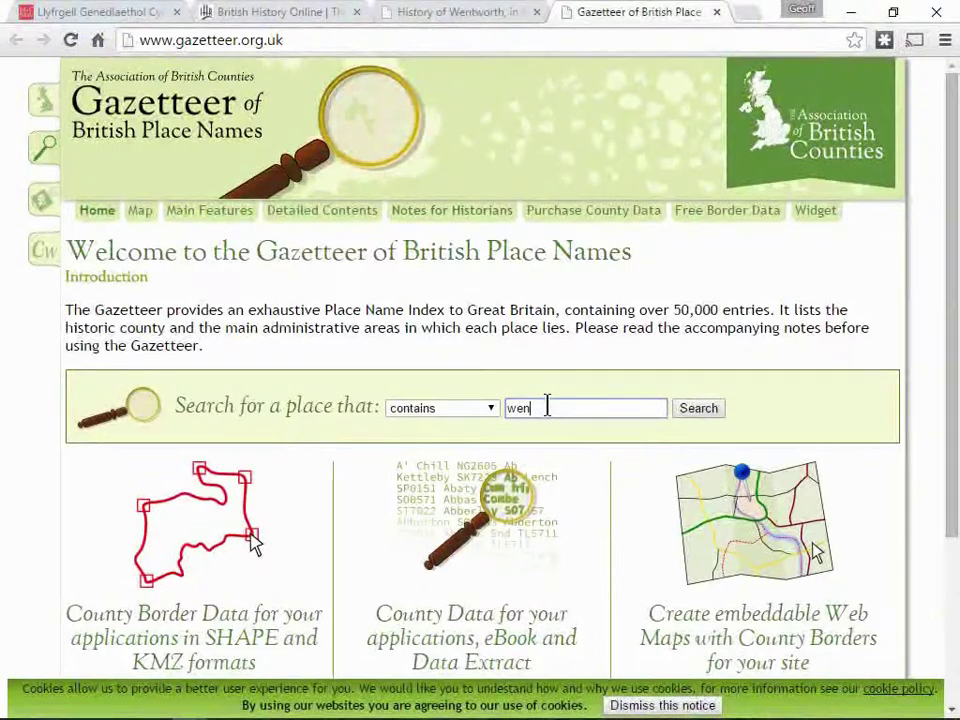
pyautogui.click(704, 412)
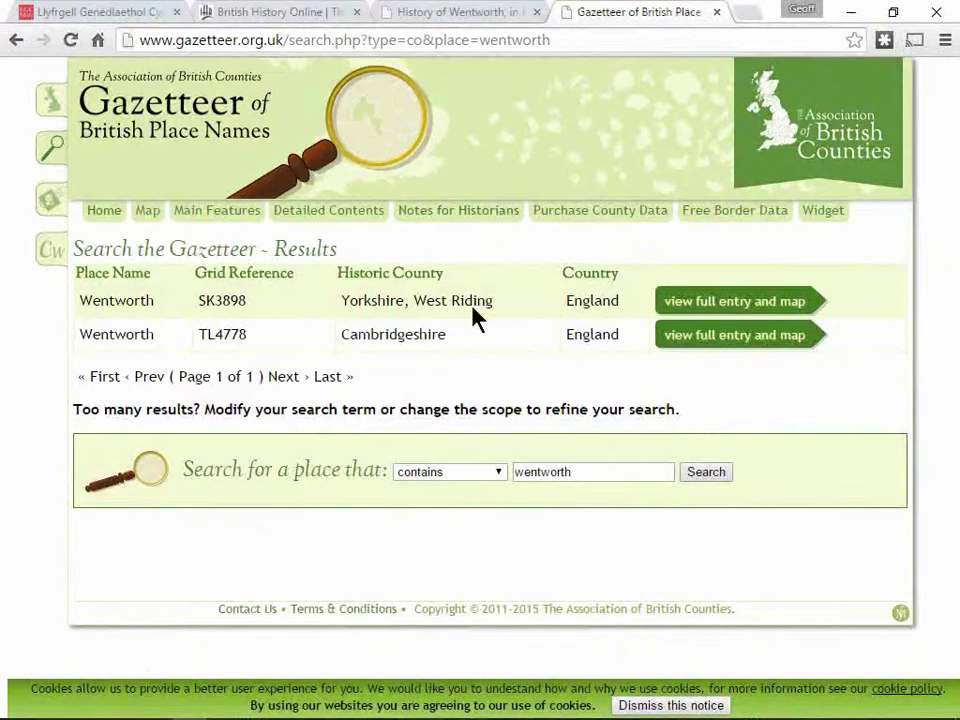
# Step: View the full gazetteer entry for Wentworth in Yorkshire, West Riding, including its grid reference, coordinates and historic county
pyautogui.click(701, 312)
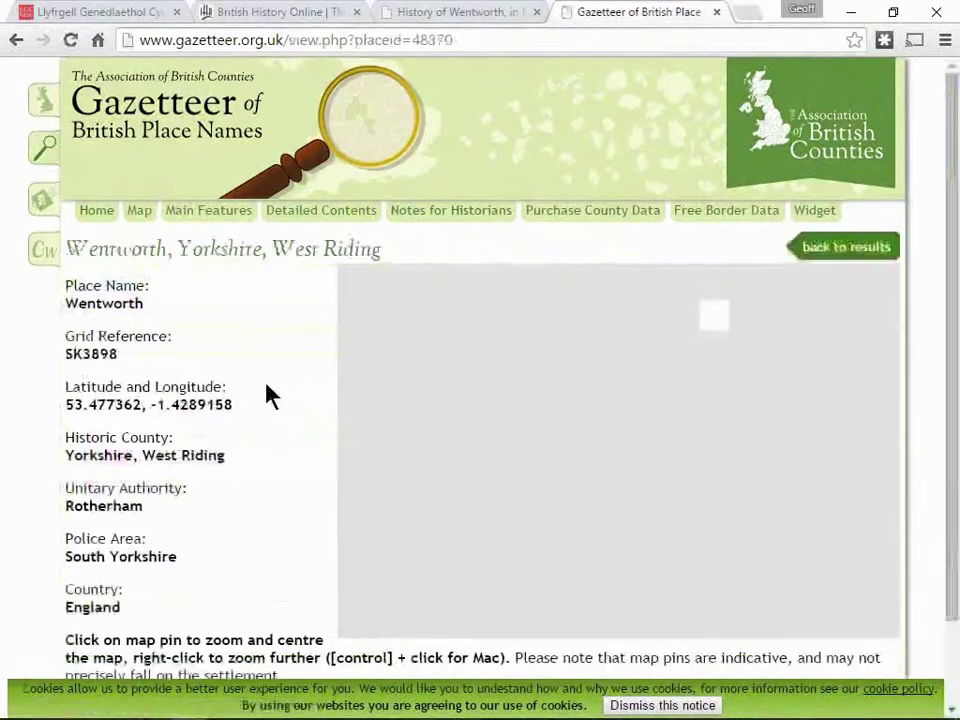
pyautogui.scroll(-1, 268, 395)
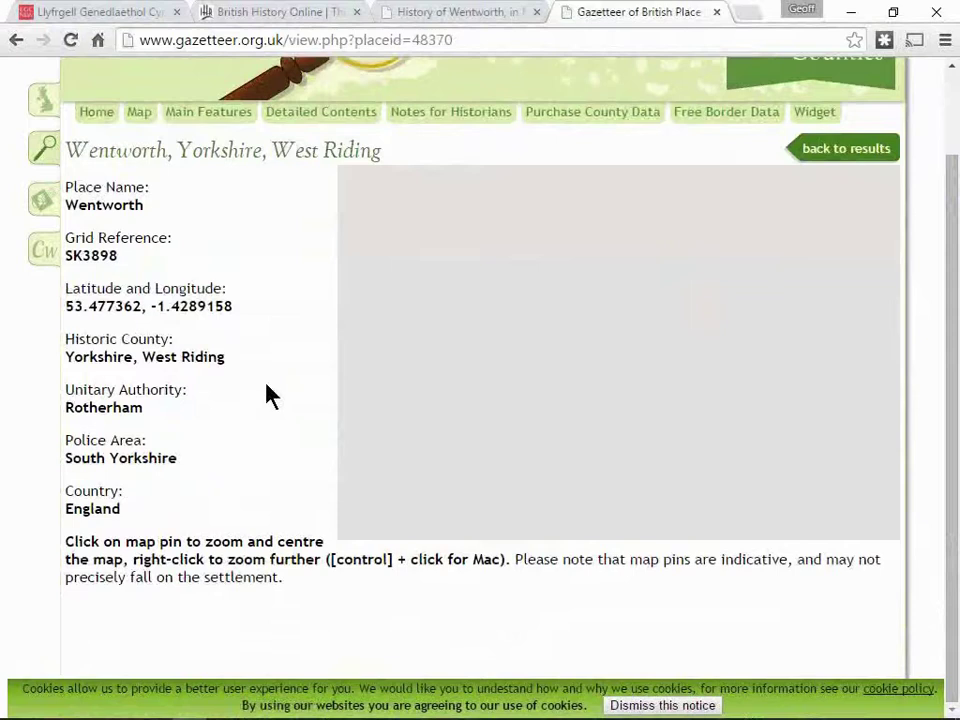
pyautogui.scroll(1, 268, 395)
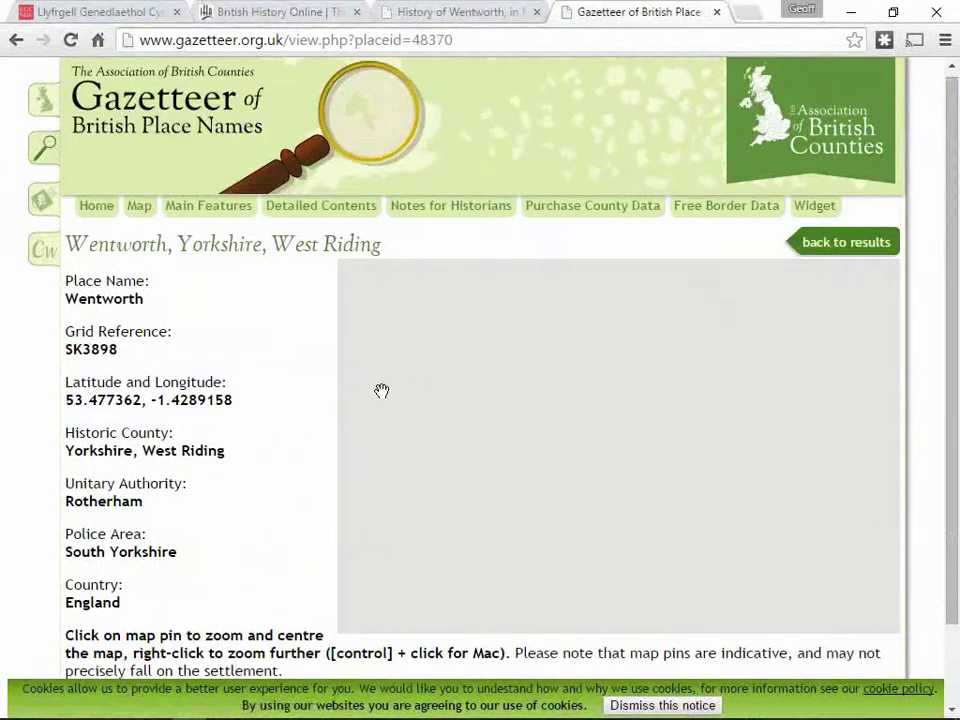
# Step: Close the opened research websites and the browser, then return to Legacy and close the Research Guidance results
pyautogui.click(716, 12)
pyautogui.click(537, 12)
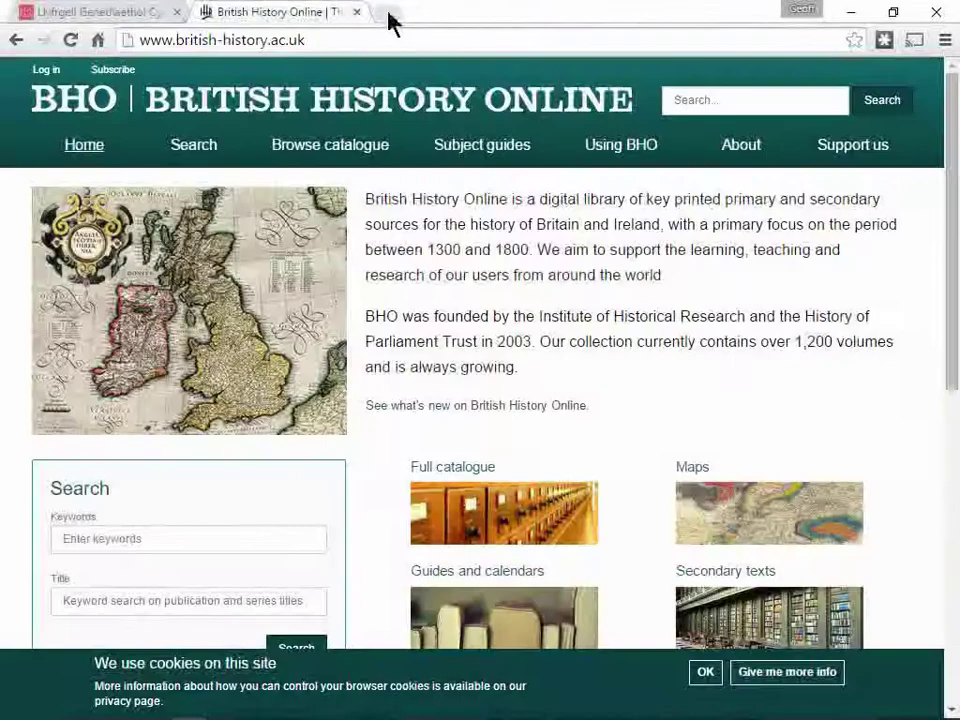
pyautogui.click(360, 14)
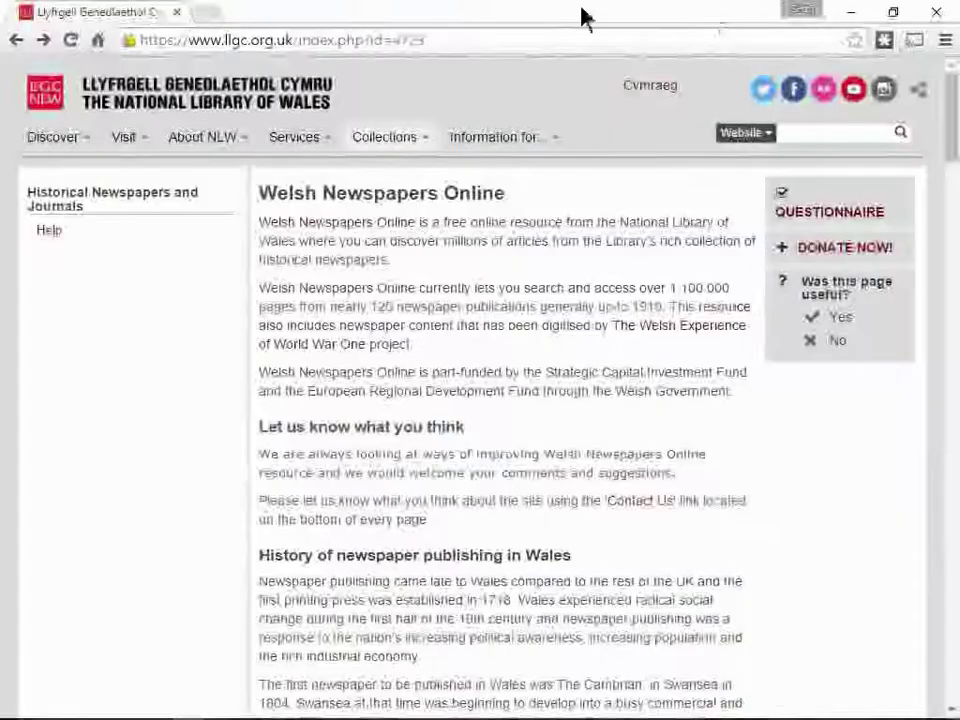
pyautogui.click(936, 14)
pyautogui.hotkey('alt', 'Tab')
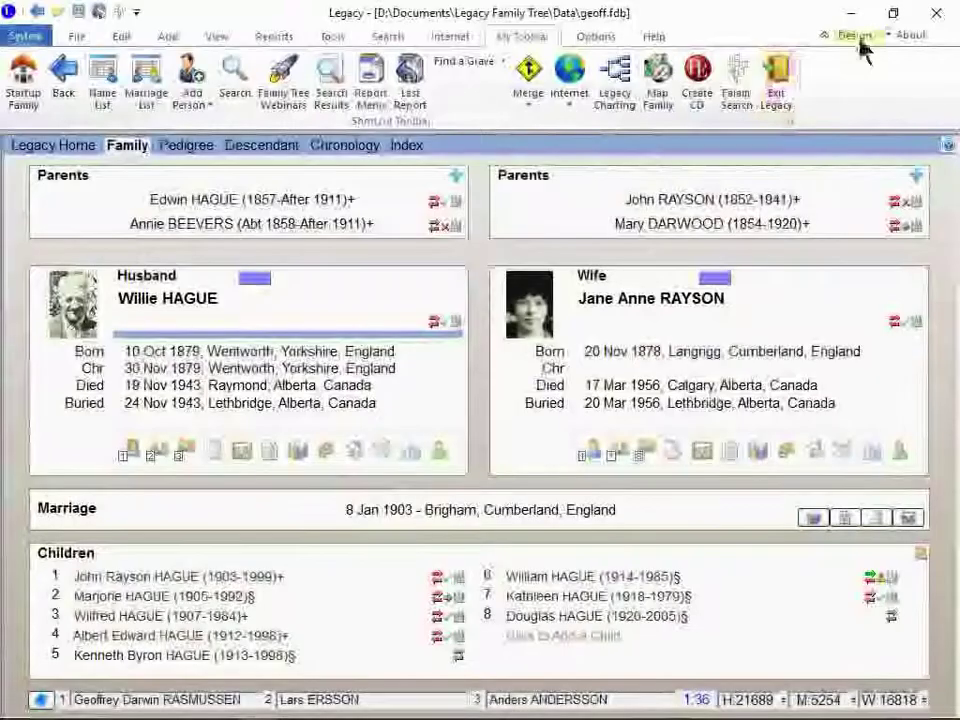
# Step: Open the chronology of the displayed husband's father and exclude historical timelines in its display options
pyautogui.click(243, 203)
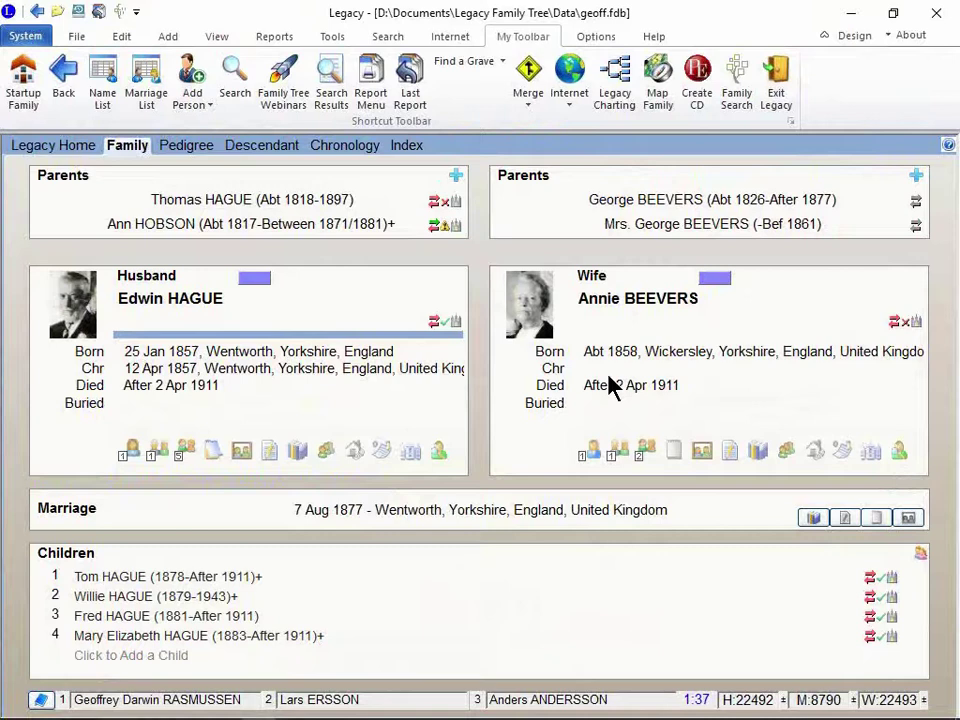
pyautogui.click(340, 150)
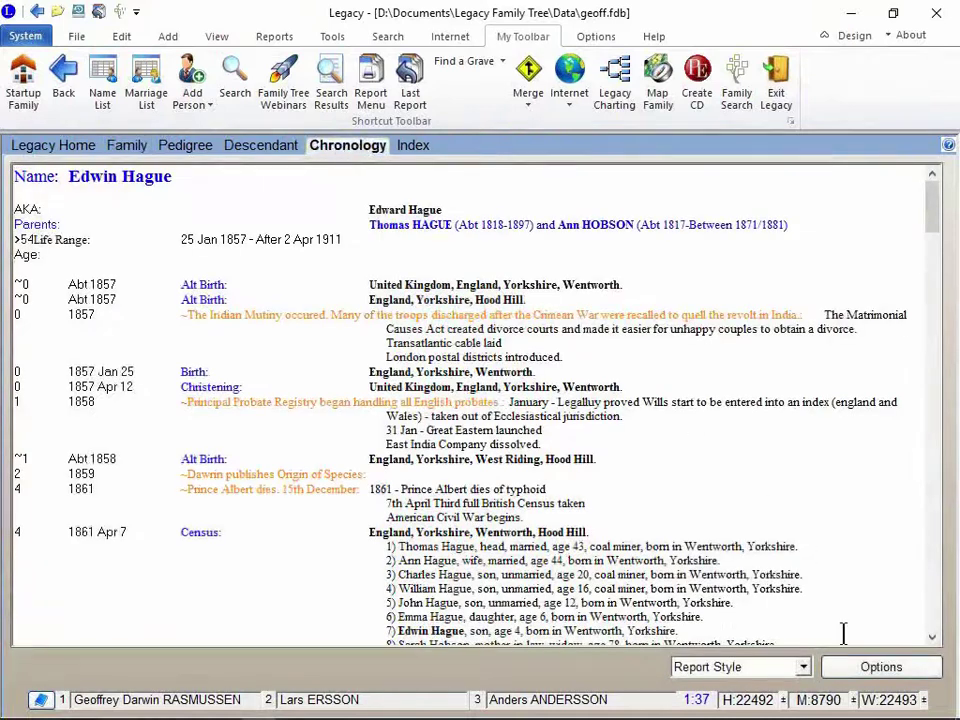
pyautogui.click(850, 668)
pyautogui.click(857, 620)
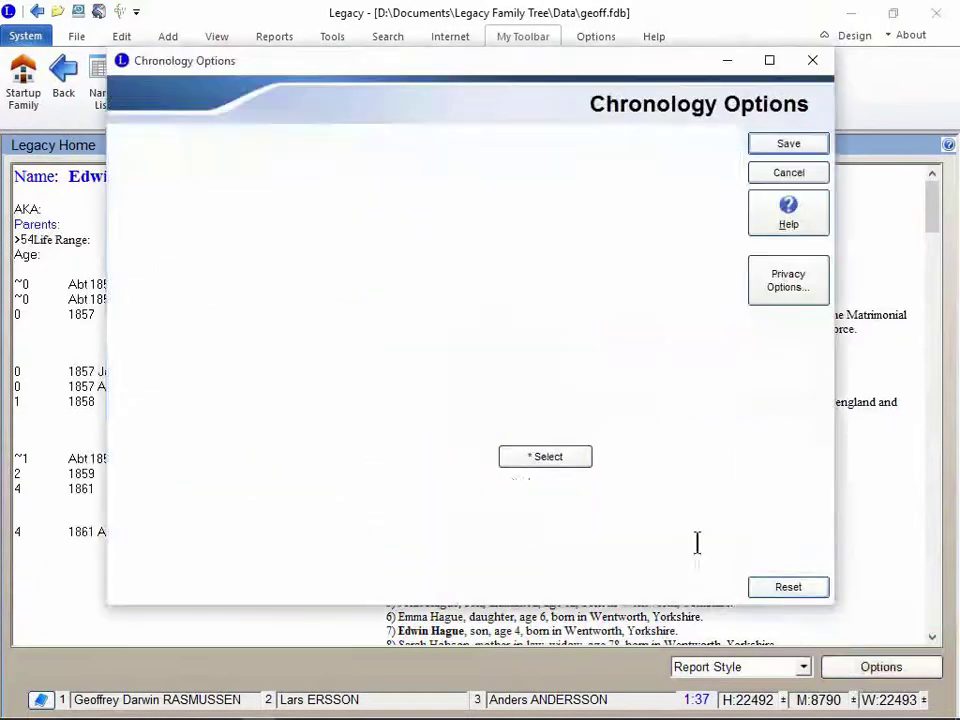
pyautogui.click(490, 437)
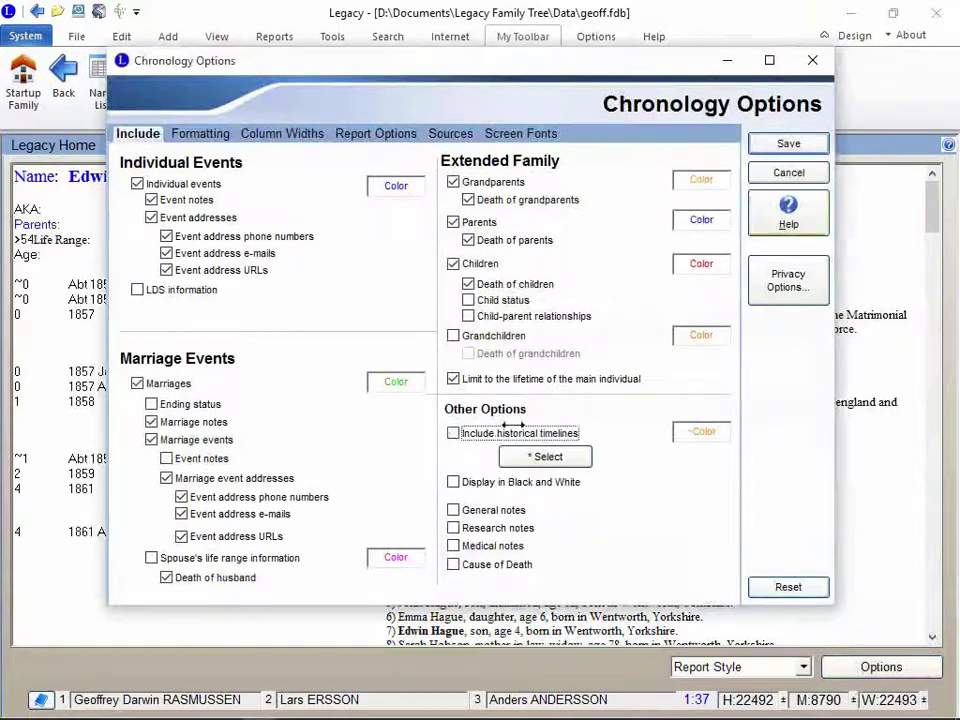
pyautogui.click(800, 147)
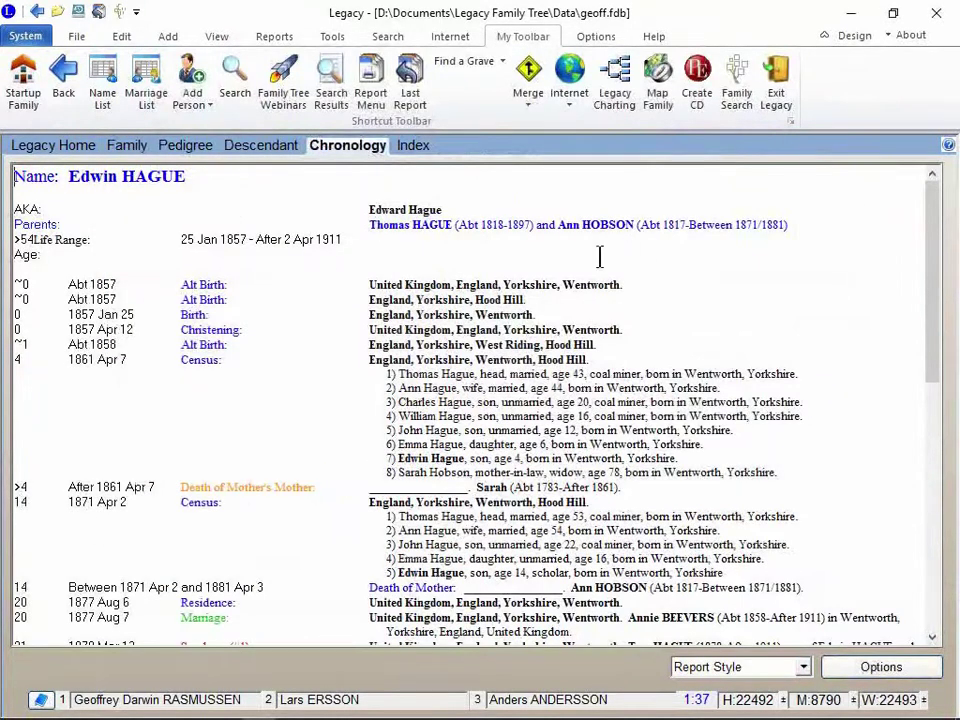
# Step: Read through the father's chronology from his birth to his death without historical events, returning to its beginning
pyautogui.scroll(-2, 180, 335)
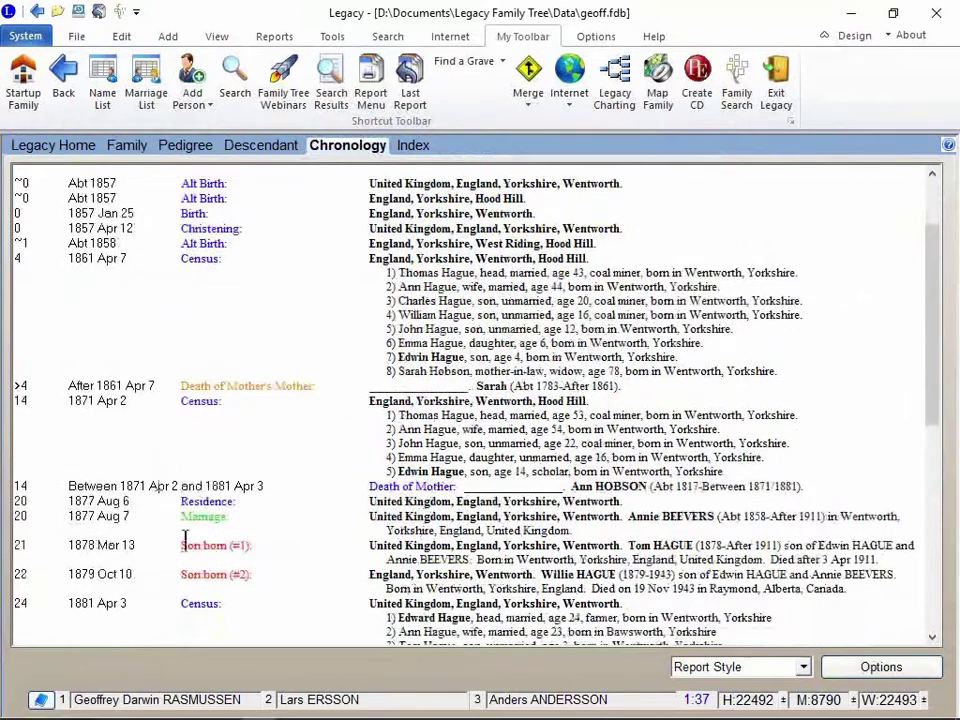
pyautogui.scroll(-1, 184, 540)
pyautogui.scroll(-1, 184, 540)
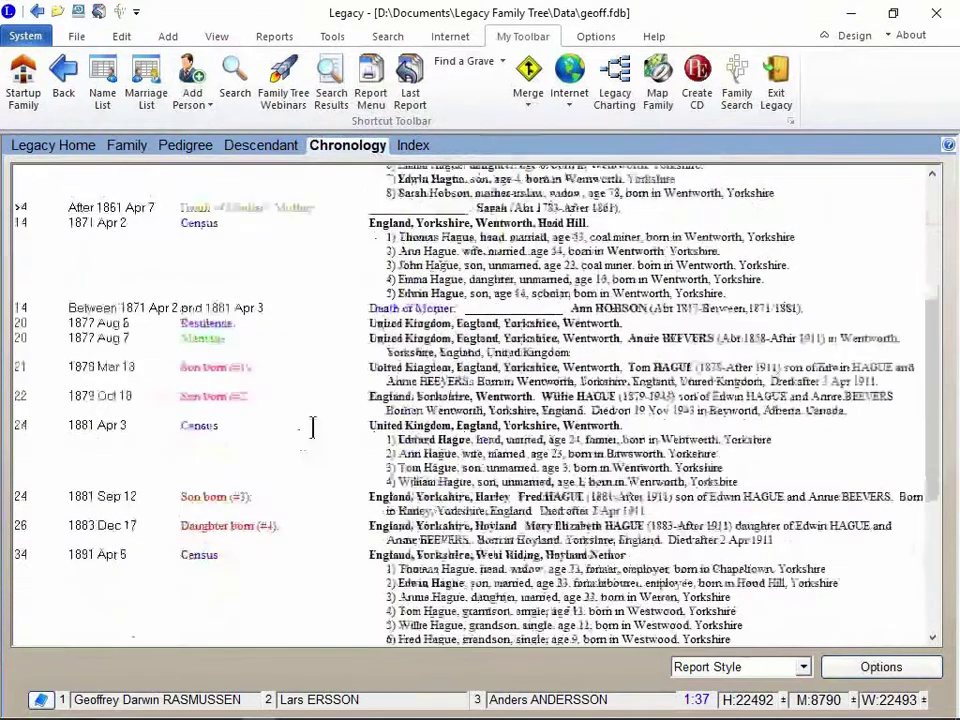
pyautogui.scroll(-5, 318, 467)
pyautogui.scroll(-3, 319, 468)
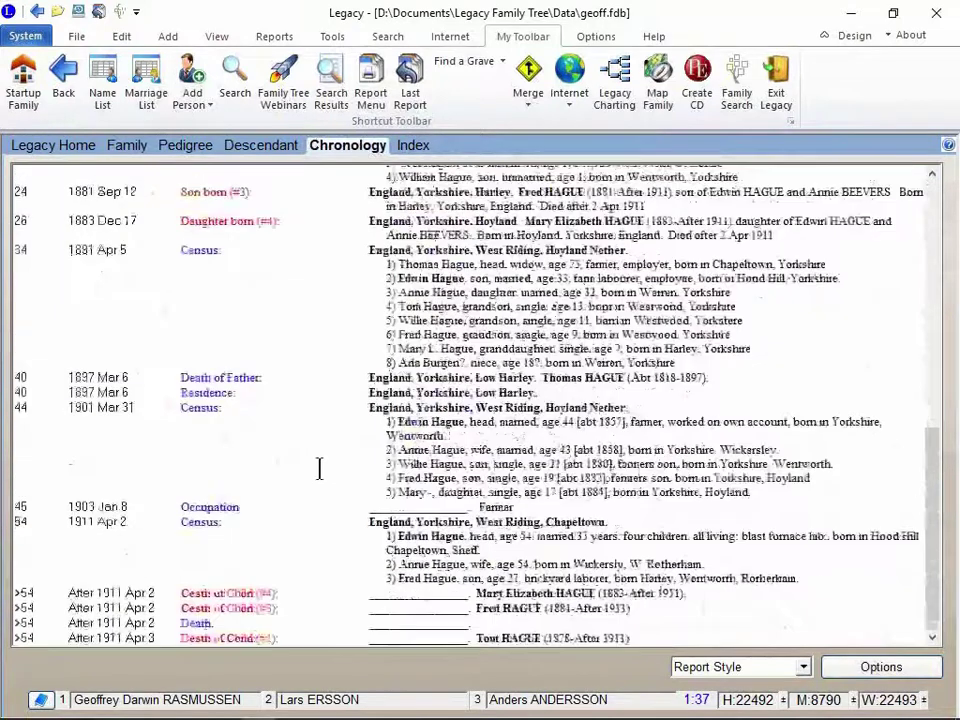
pyautogui.scroll(1, 319, 468)
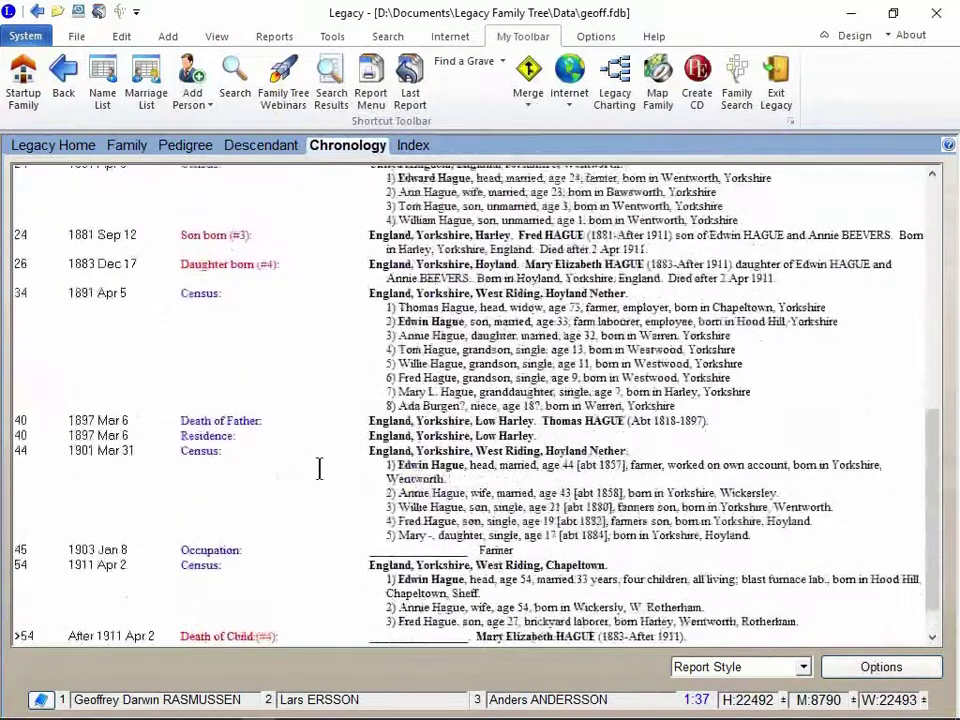
pyautogui.scroll(15, 318, 468)
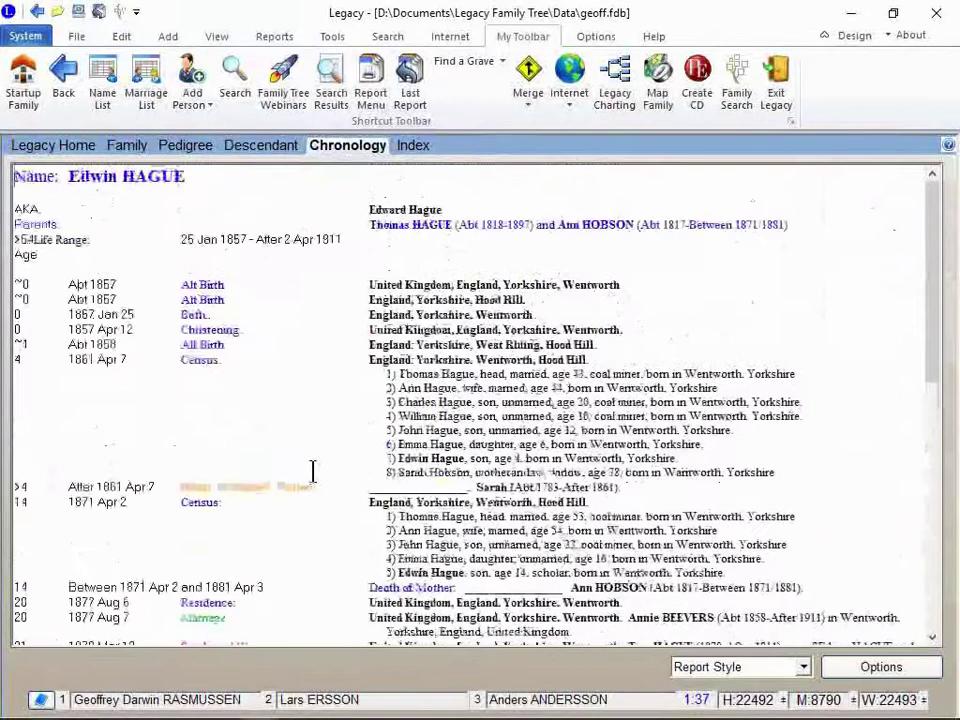
# Step: Open the chronology's timeline selection, remove British General History from 1800 to 2007, and enlarge and reposition the Select Timelines dialog
pyautogui.click(858, 666)
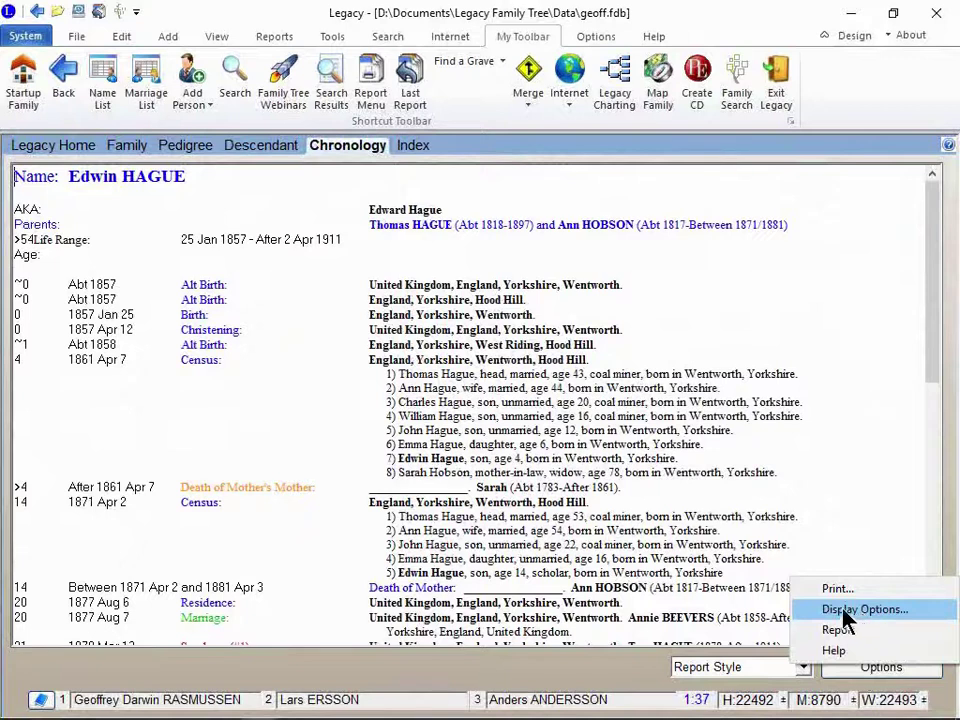
pyautogui.click(845, 612)
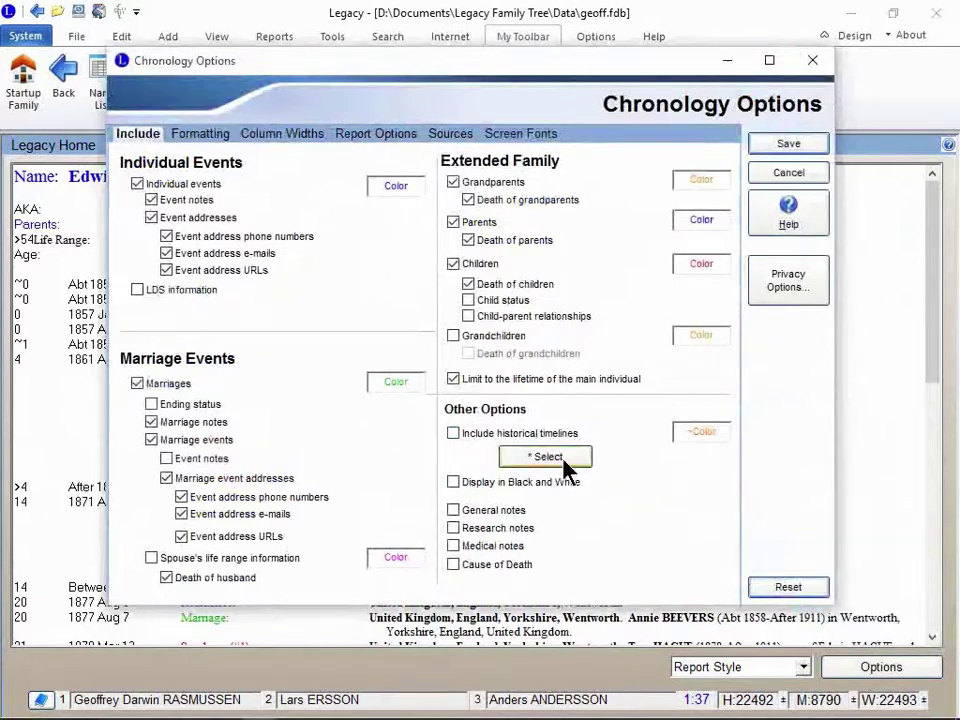
pyautogui.click(548, 457)
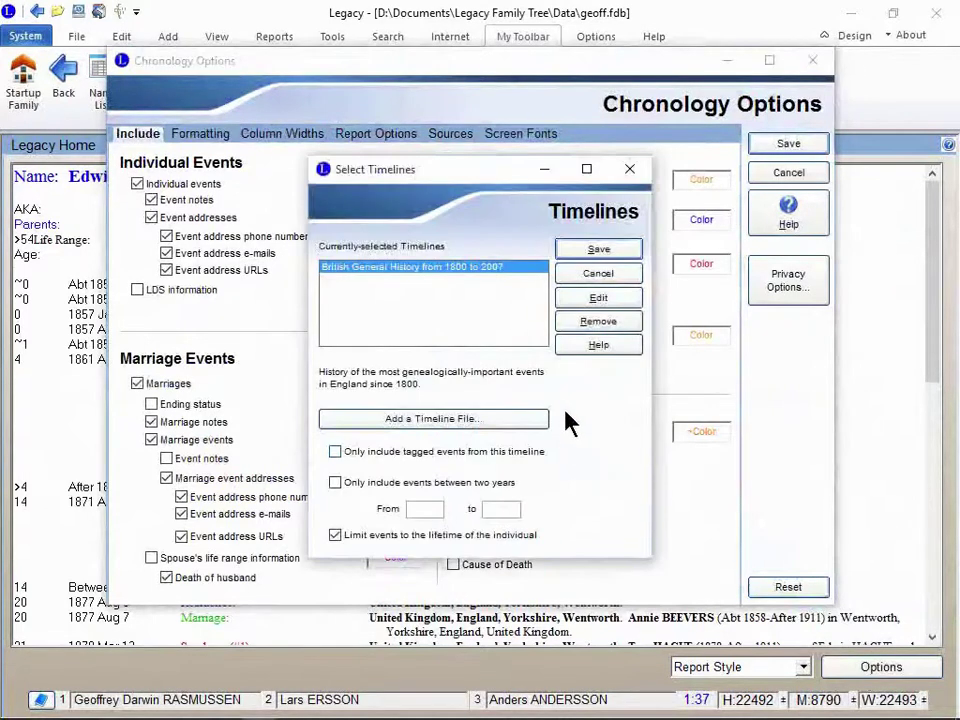
pyautogui.click(572, 322)
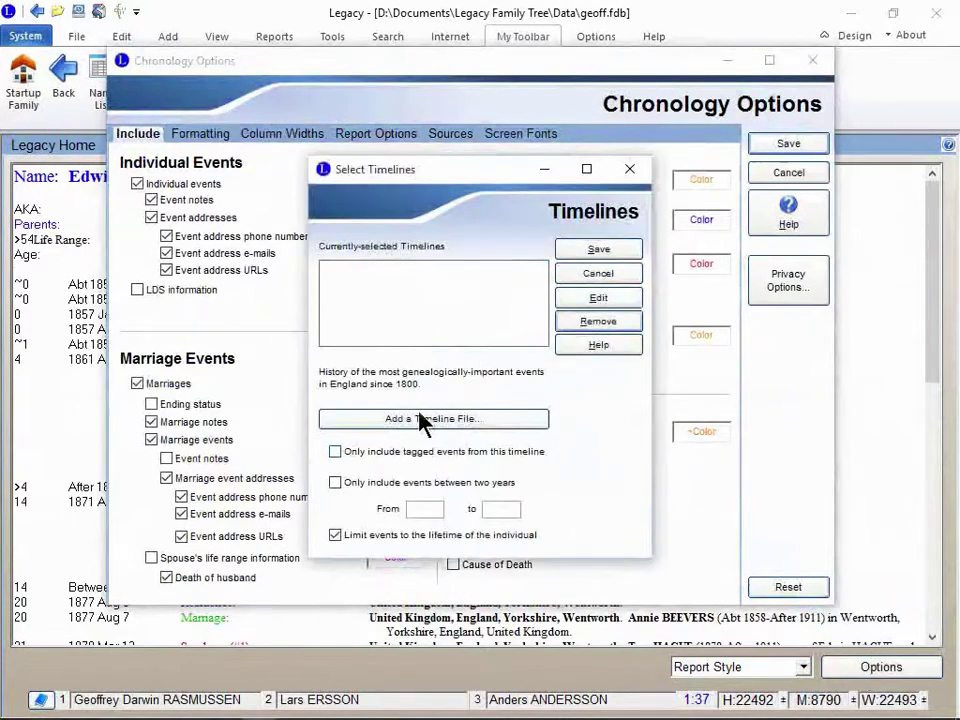
pyautogui.moveTo(651, 556); pyautogui.dragTo(788, 645)
pyautogui.moveTo(466, 183); pyautogui.dragTo(363, 128)
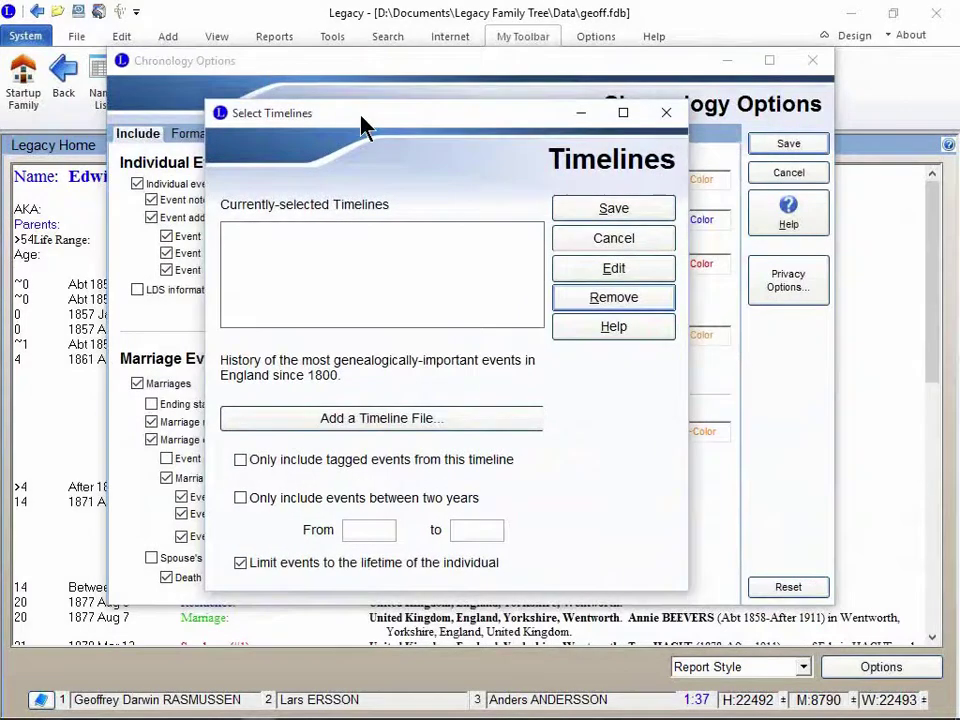
# Step: Add the English timeline British General History from 1800 to 2007 and save the timeline selection and chronology options
pyautogui.click(397, 432)
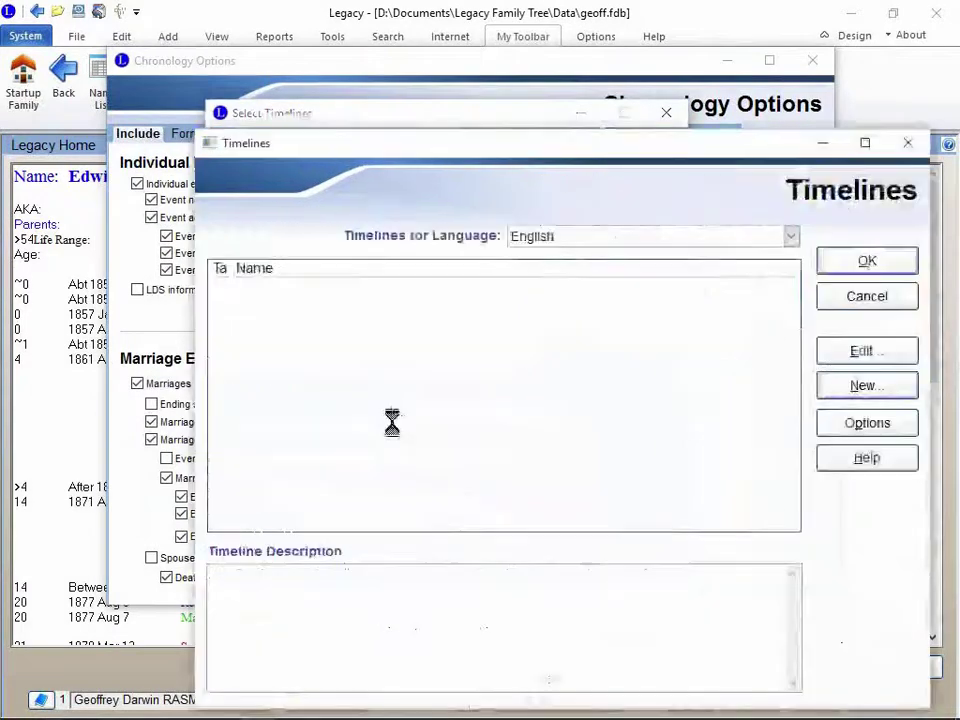
pyautogui.moveTo(400, 156); pyautogui.dragTo(340, 106)
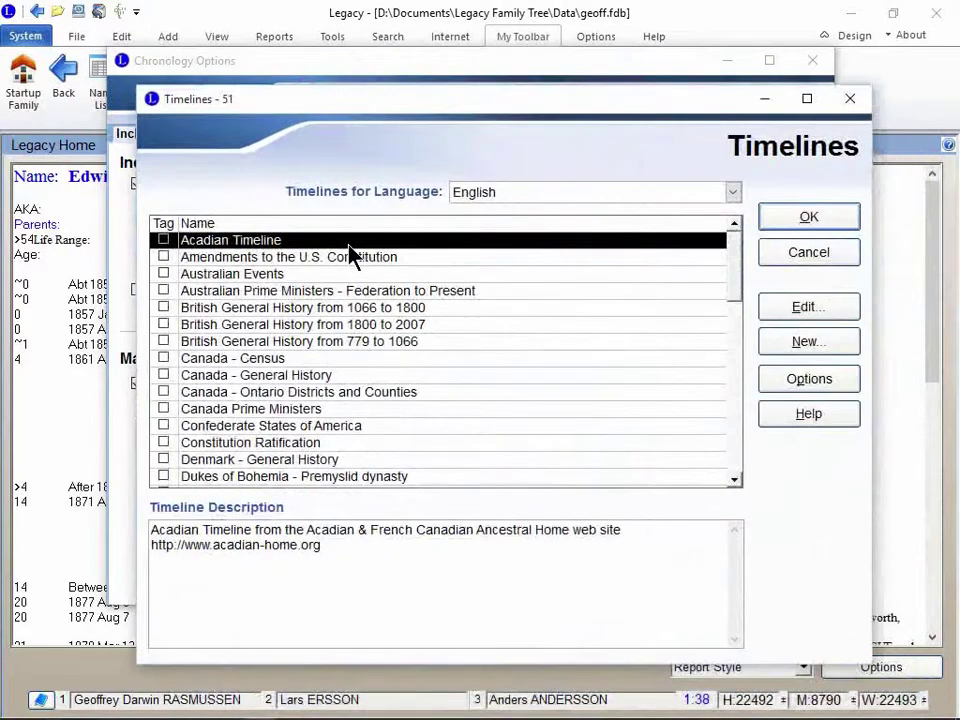
pyautogui.click(254, 329)
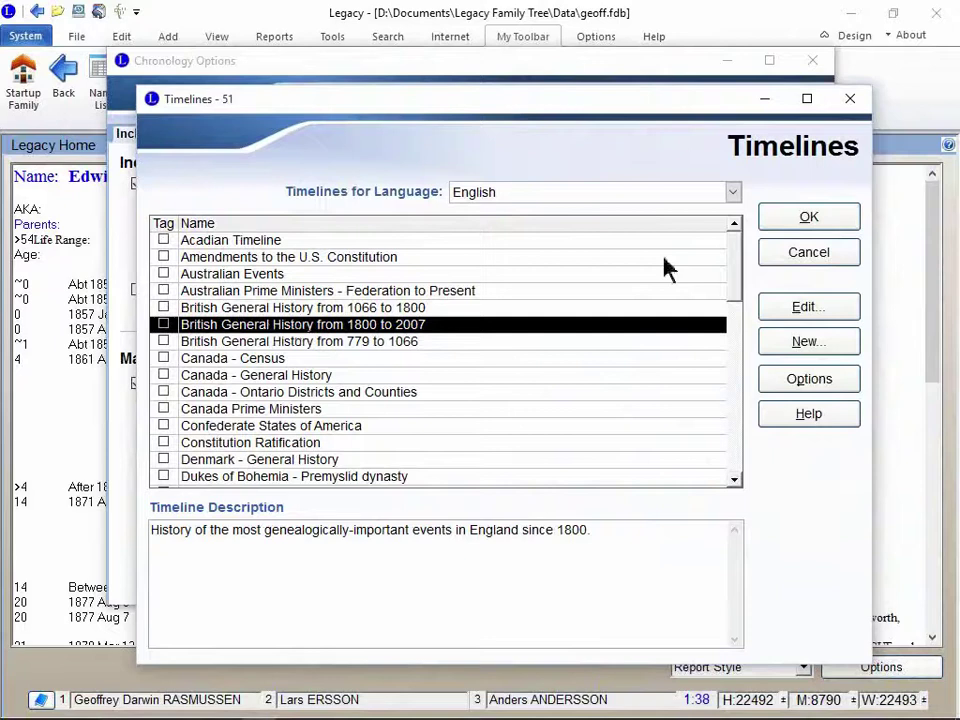
pyautogui.click(791, 224)
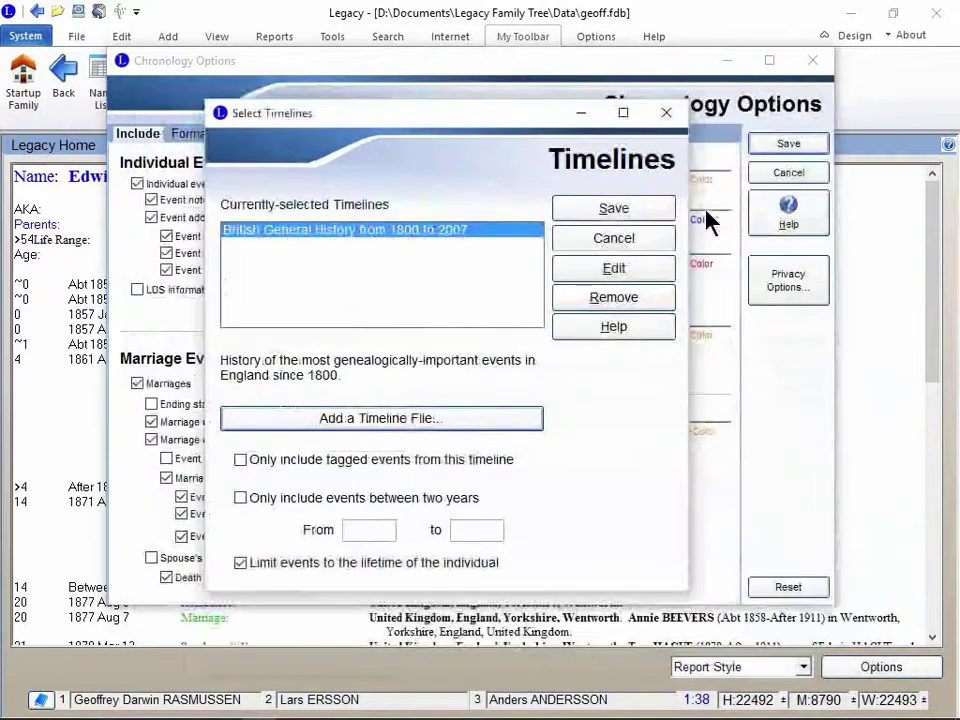
pyautogui.click(644, 211)
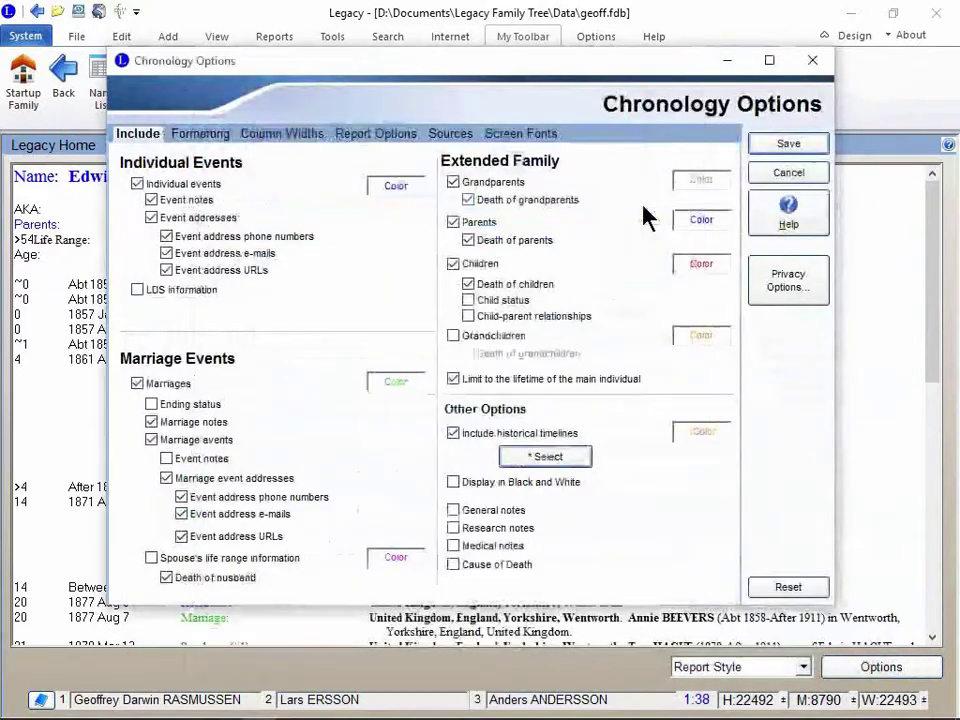
pyautogui.click(786, 145)
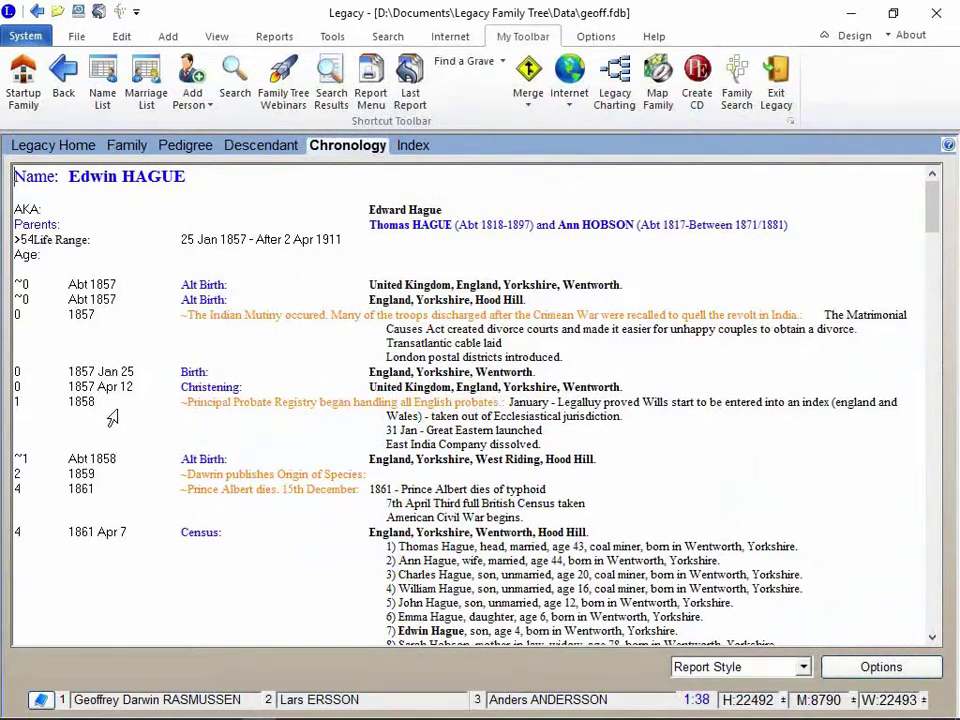
# Step: Examine the British historical events in the chronology from 1857 onward, highlighting the 1877 Boer Wars entry and the age beside it
pyautogui.tripleClick(138, 420)
pyautogui.click(138, 420)
pyautogui.scroll(-5, 209, 475)
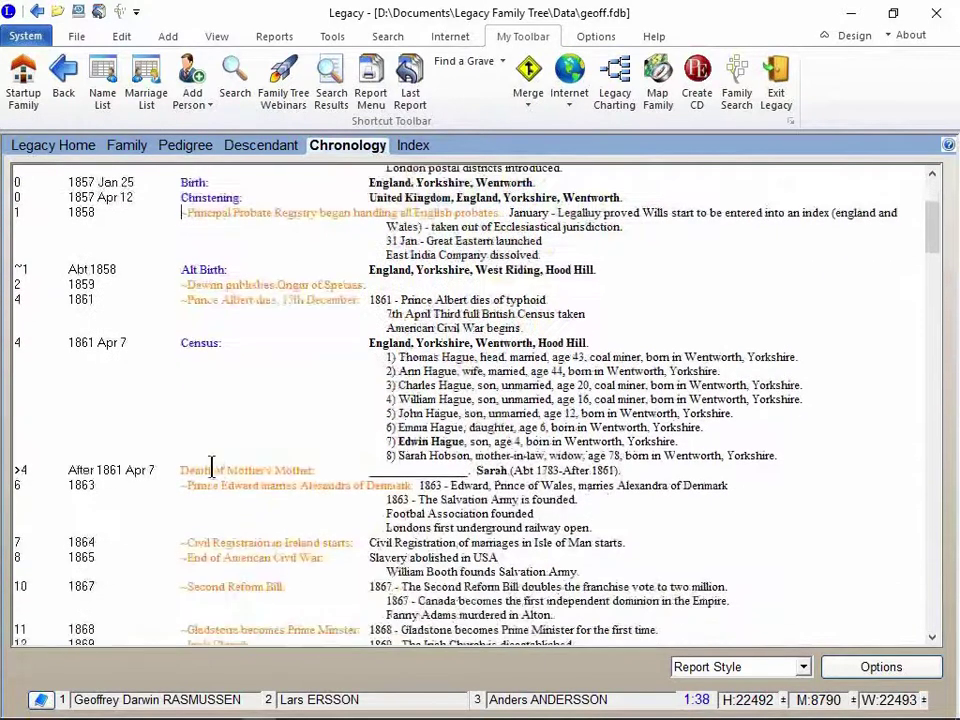
pyautogui.scroll(-6, 298, 330)
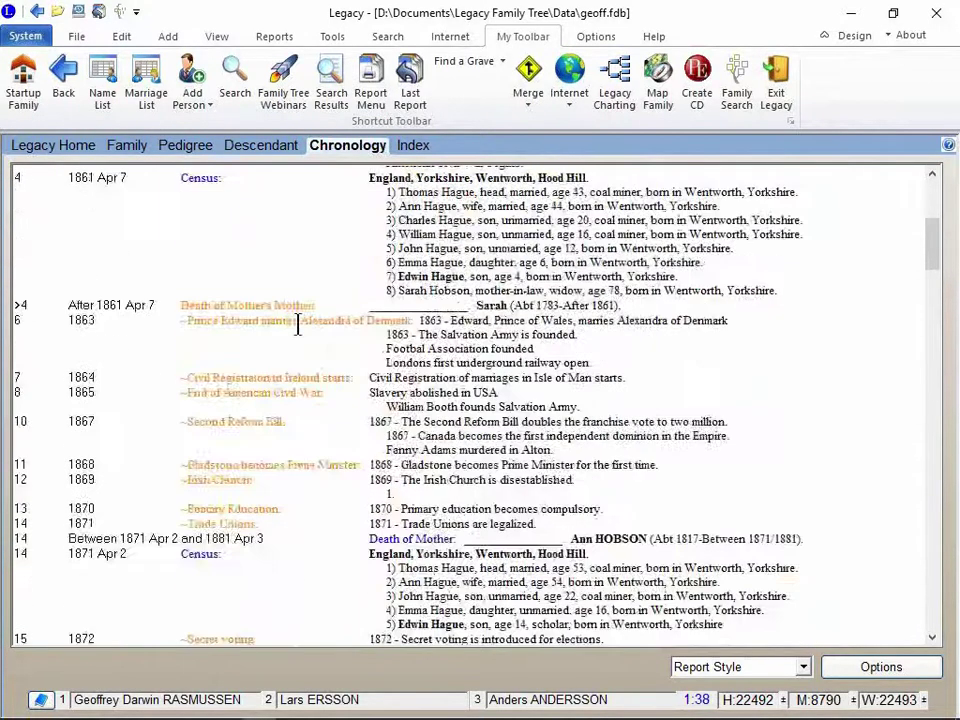
pyautogui.scroll(-5, 298, 325)
pyautogui.scroll(-1, 290, 318)
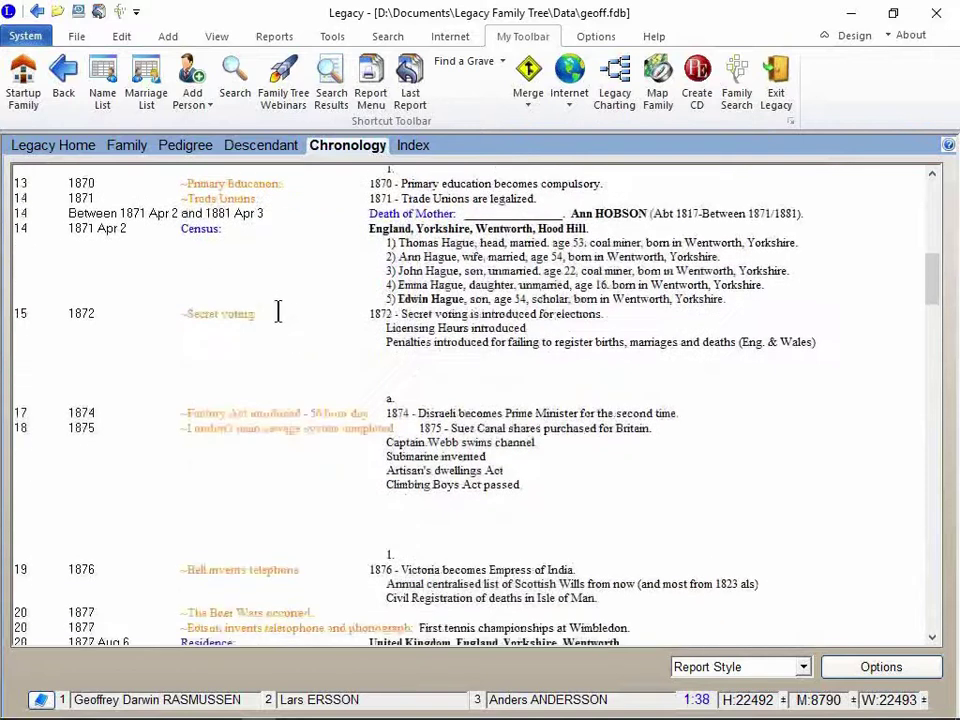
pyautogui.scroll(-6, 269, 310)
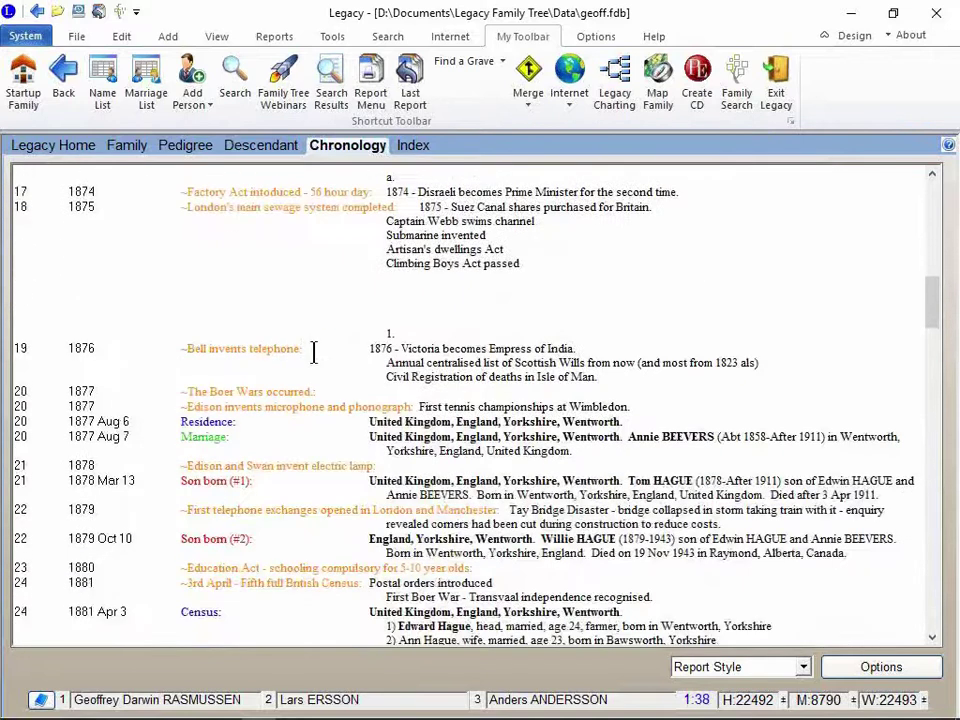
pyautogui.moveTo(315, 392); pyautogui.dragTo(5, 393)
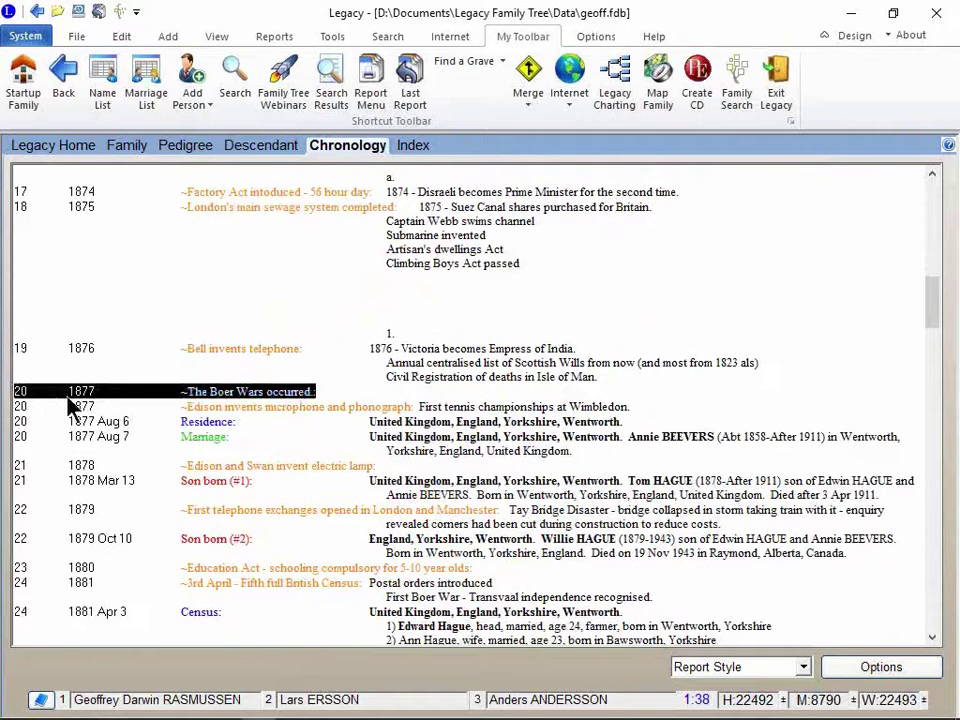
pyautogui.click(135, 394)
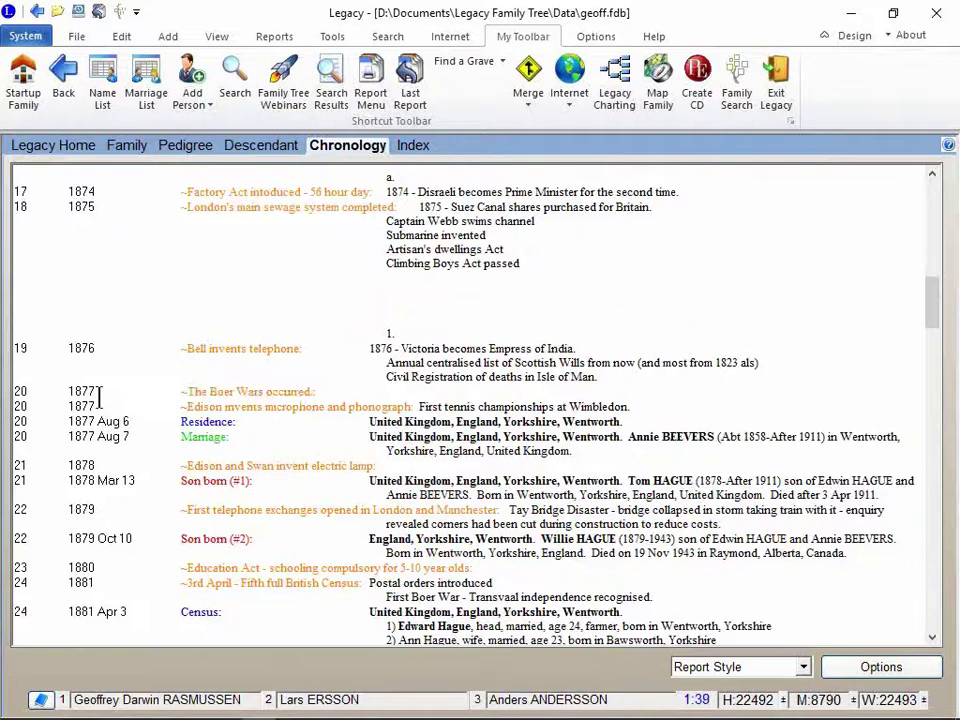
pyautogui.moveTo(26, 391); pyautogui.dragTo(12, 398)
# Step: Compare the 1881 Fifth full British Census entry with the person's own 1881 census event, then review the events into the 1890s
pyautogui.scroll(-5, 320, 379)
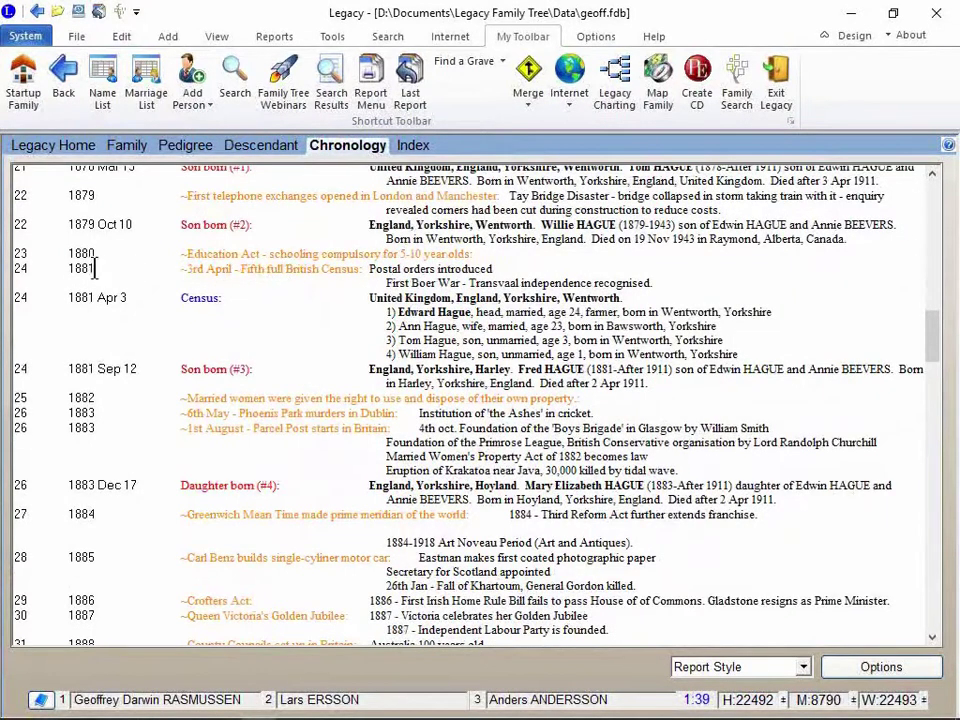
pyautogui.moveTo(68, 268); pyautogui.dragTo(360, 262)
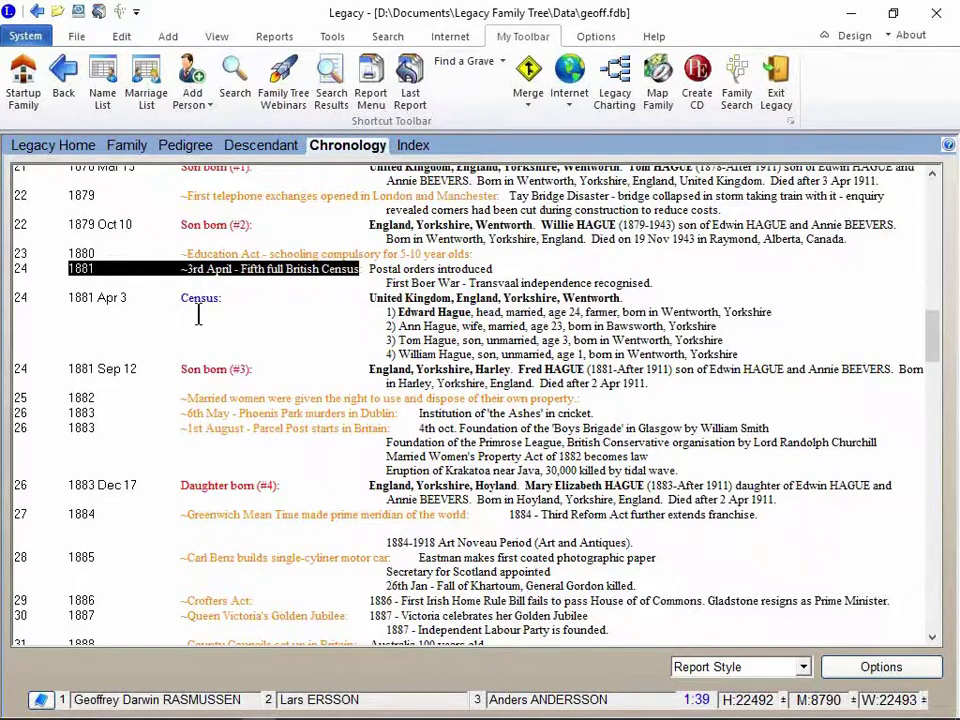
pyautogui.moveTo(222, 298); pyautogui.dragTo(63, 300)
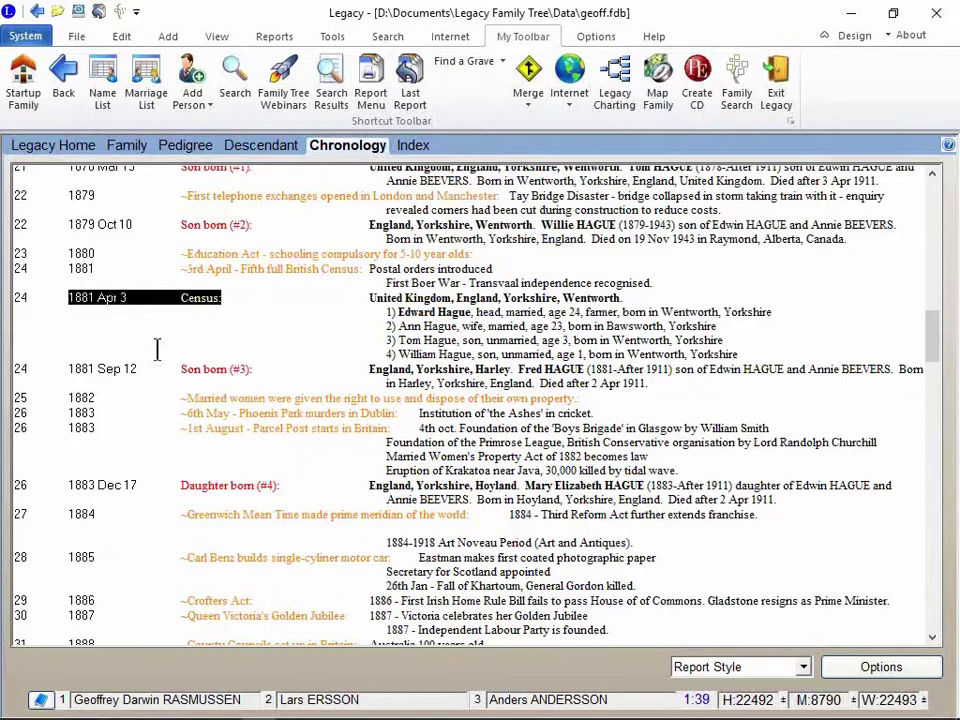
pyautogui.scroll(-4, 156, 349)
pyautogui.scroll(-5, 156, 349)
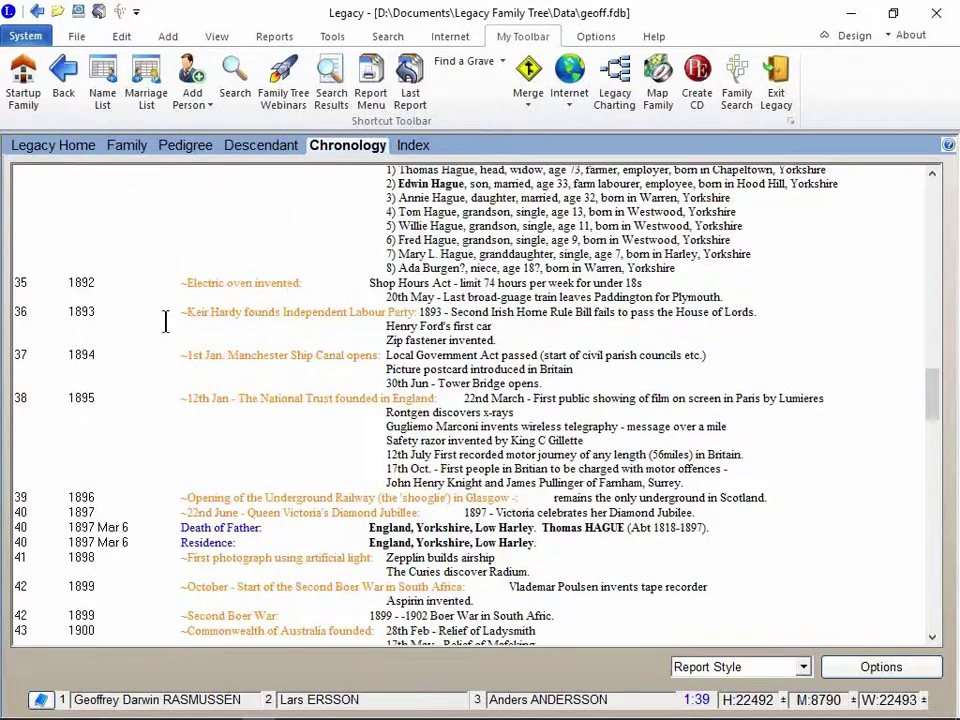
# Step: Return to the family view, switch to the family with the Irish-born husband, and open his Research Guidance results
pyautogui.click(128, 146)
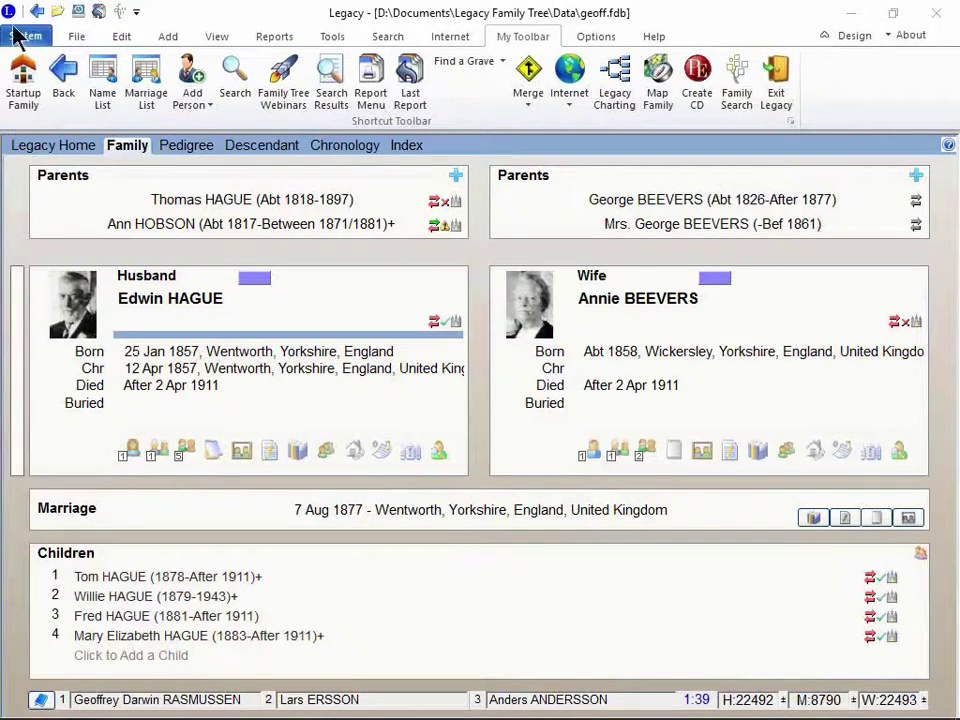
pyautogui.click(22, 70)
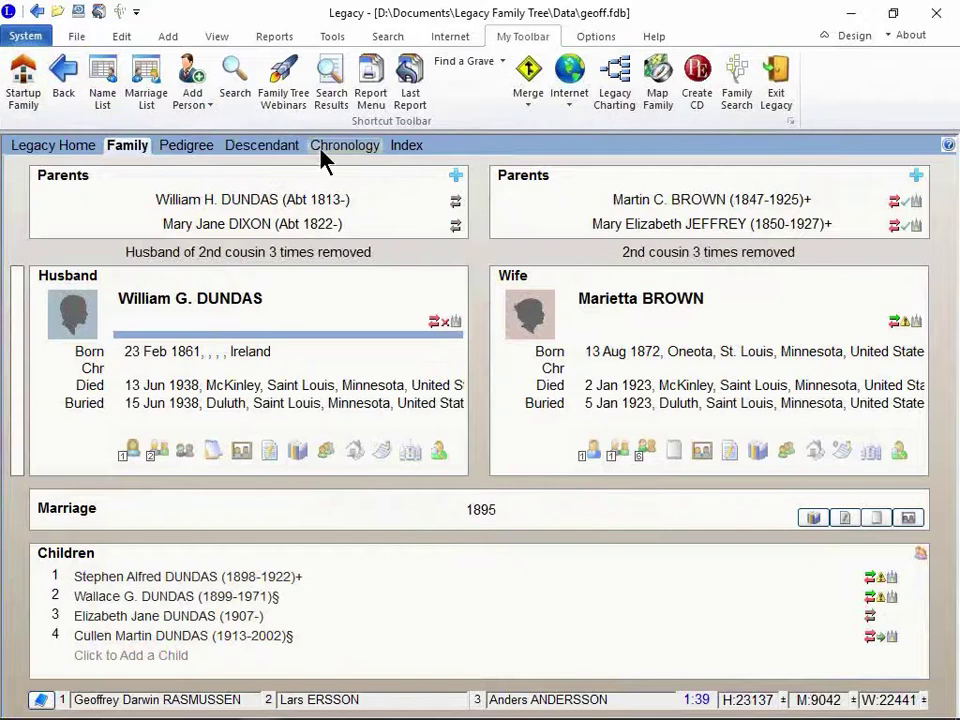
pyautogui.click(440, 453)
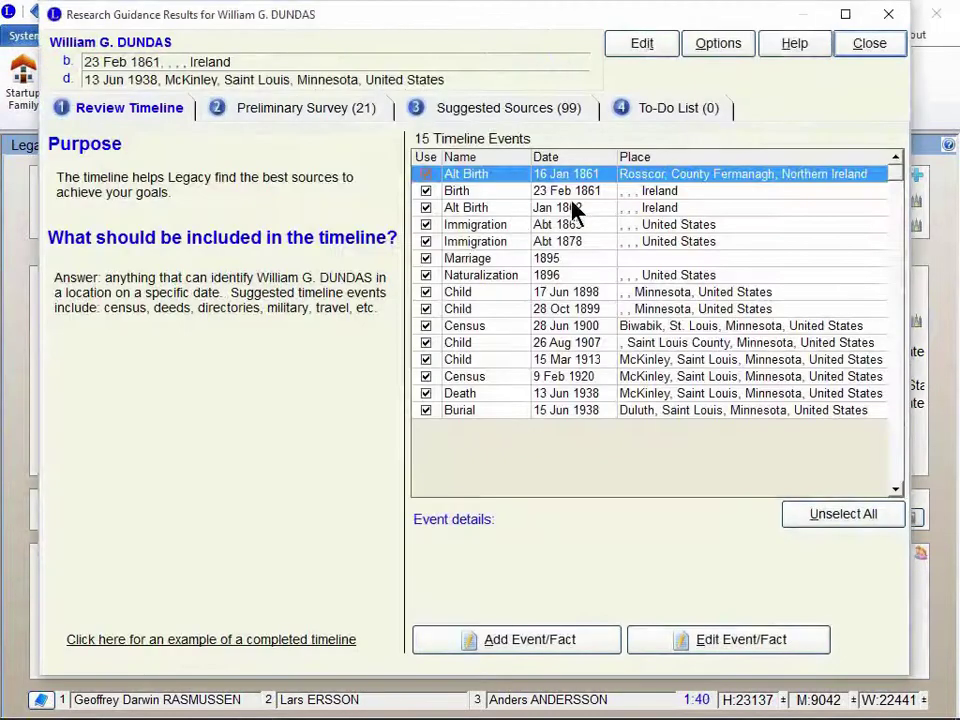
# Step: Review the suggested birth sources for the Irish-born husband, including the Irish records, and close his Research Guidance results
pyautogui.click(478, 110)
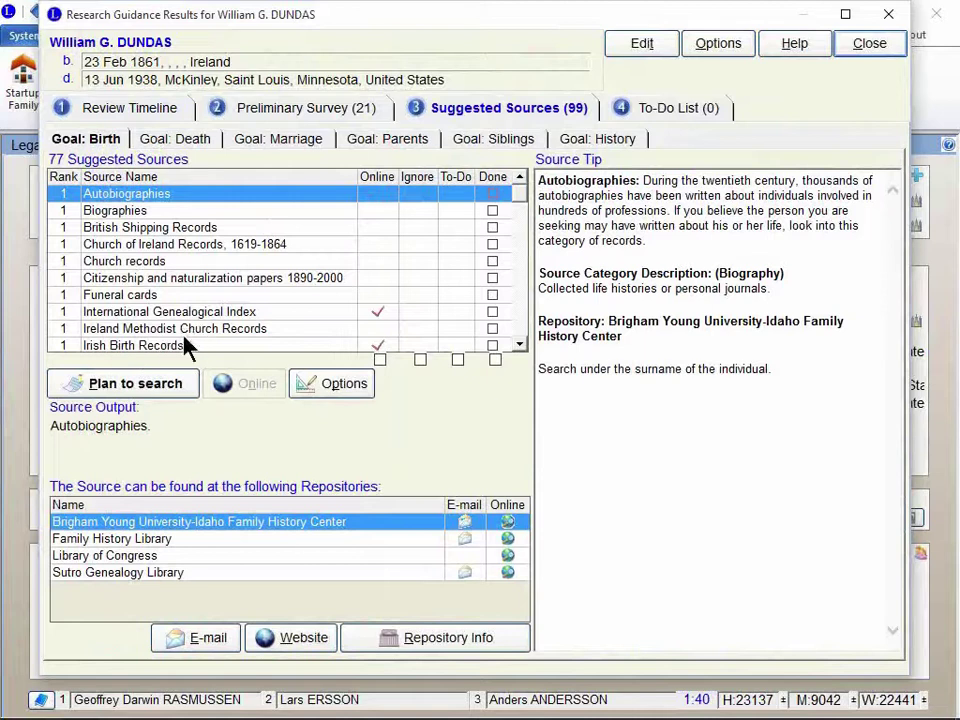
pyautogui.click(523, 321)
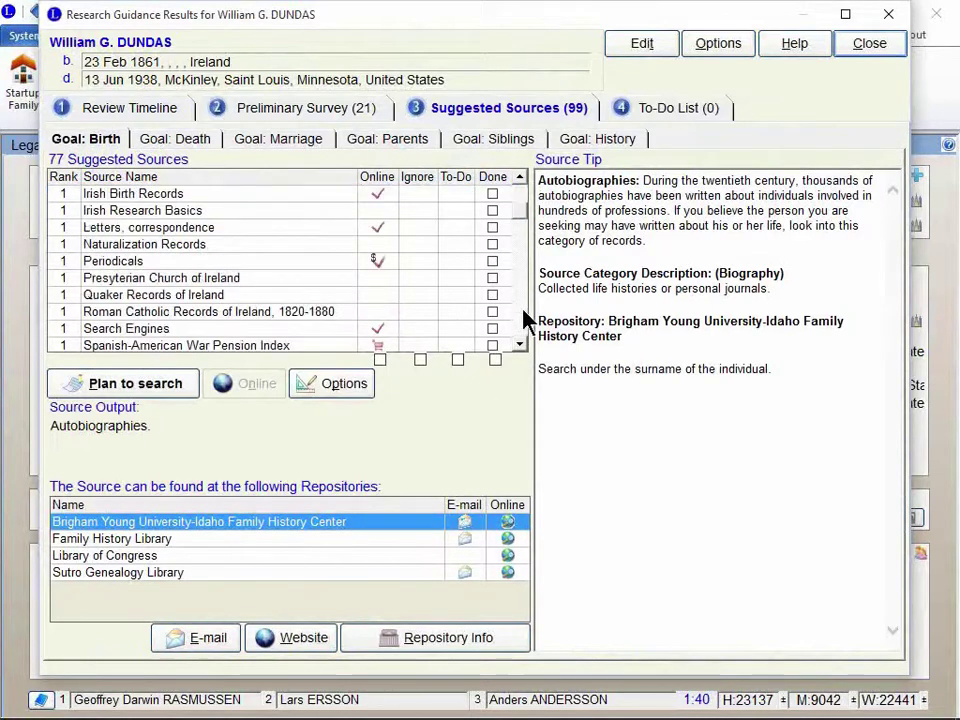
pyautogui.click(522, 320)
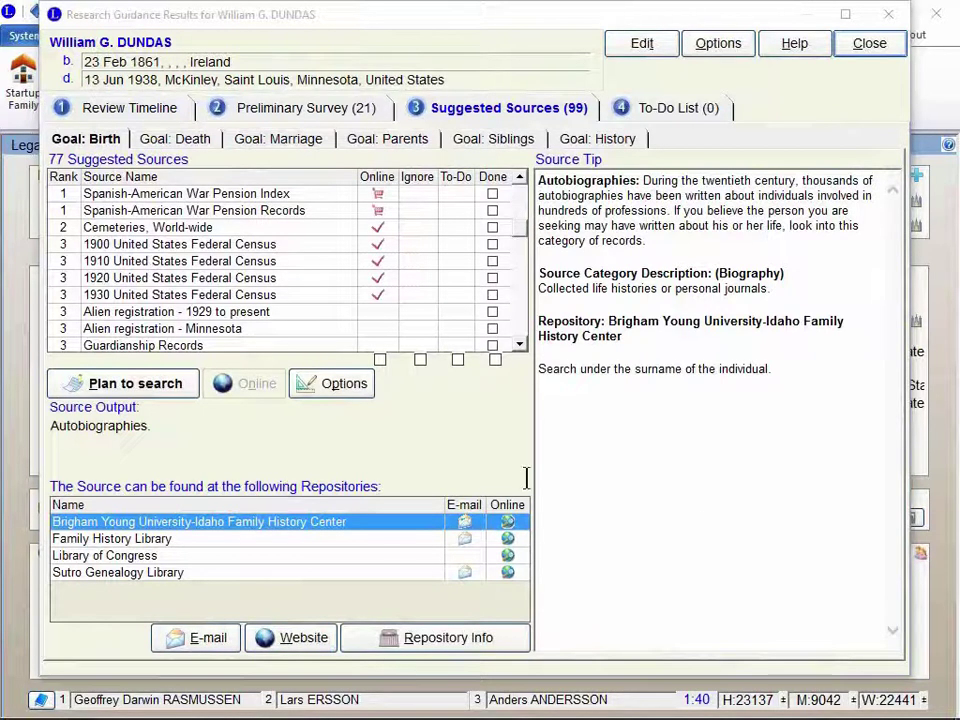
pyautogui.click(885, 47)
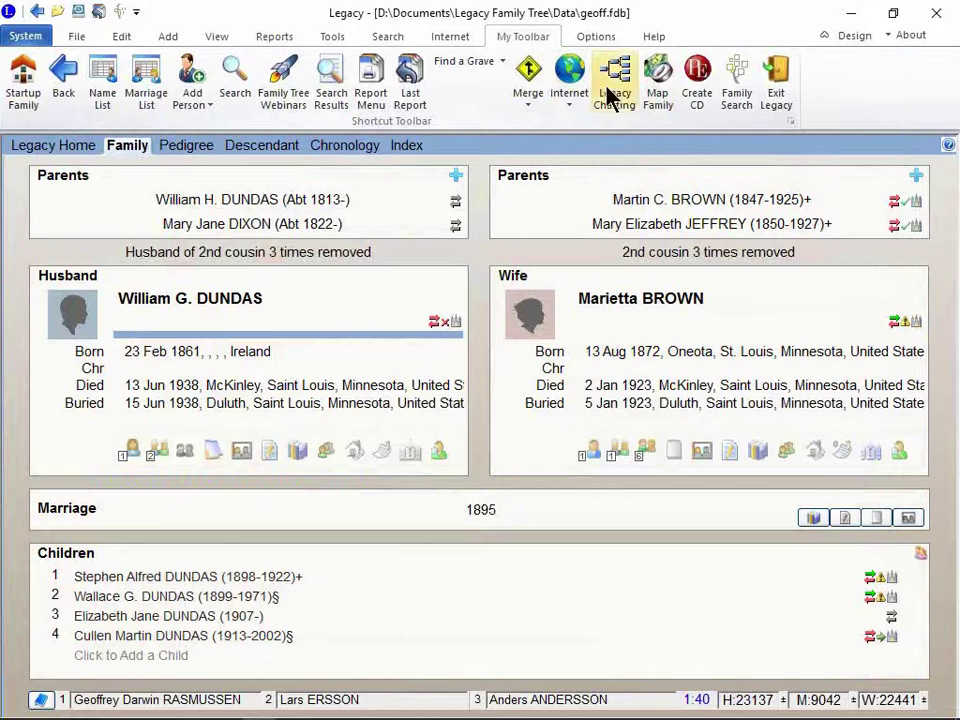
# Step: View the available program languages, including English - United Kingdom, and close the language selection without changing it
pyautogui.click(600, 38)
pyautogui.click(375, 92)
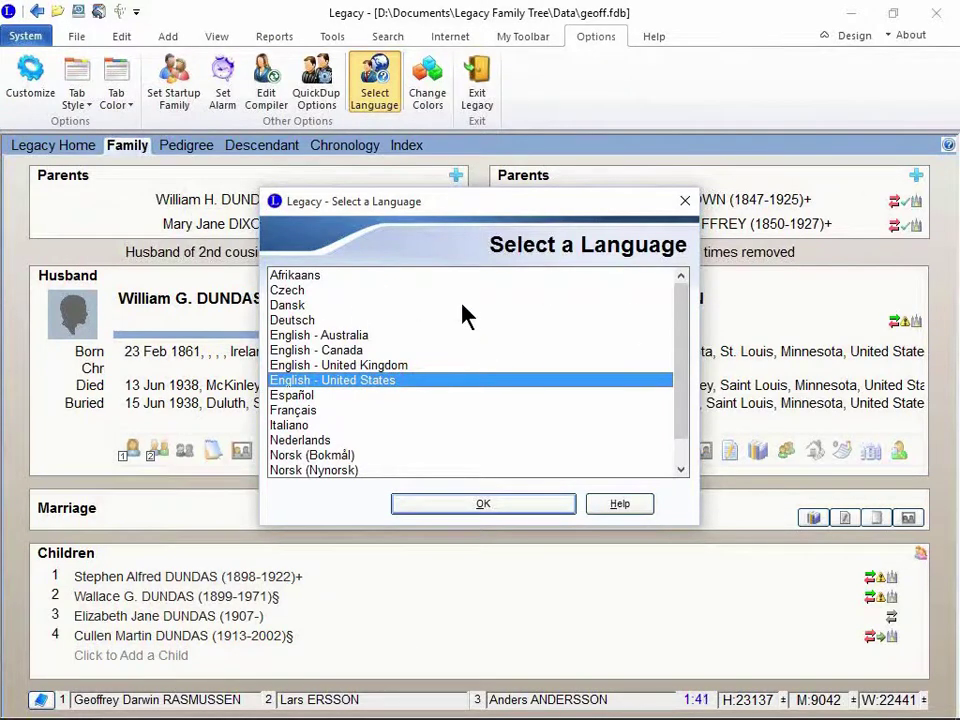
pyautogui.click(688, 205)
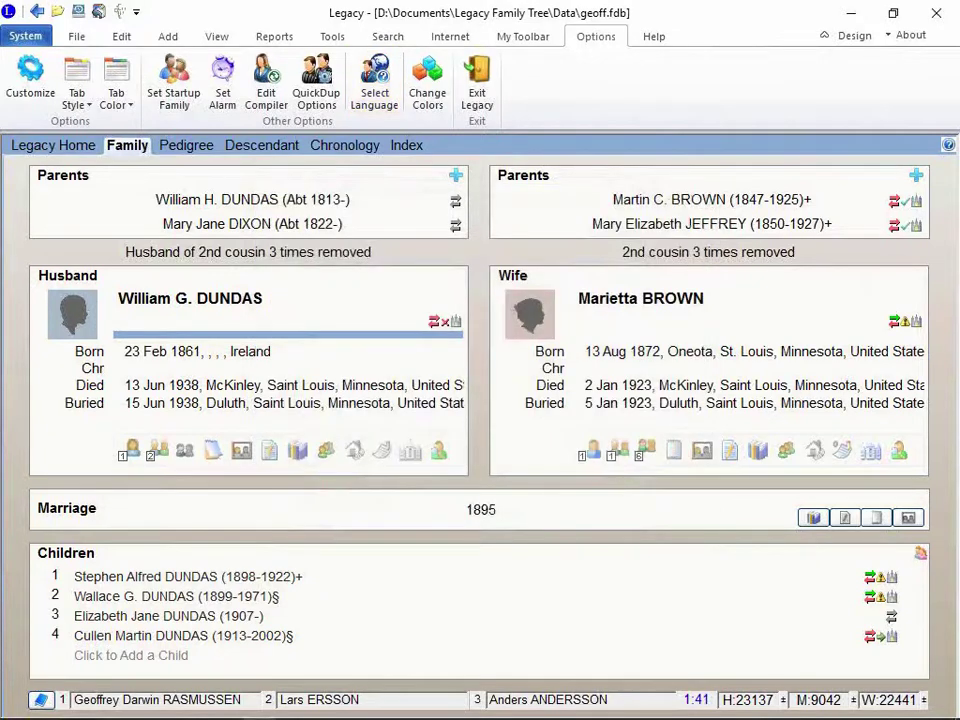